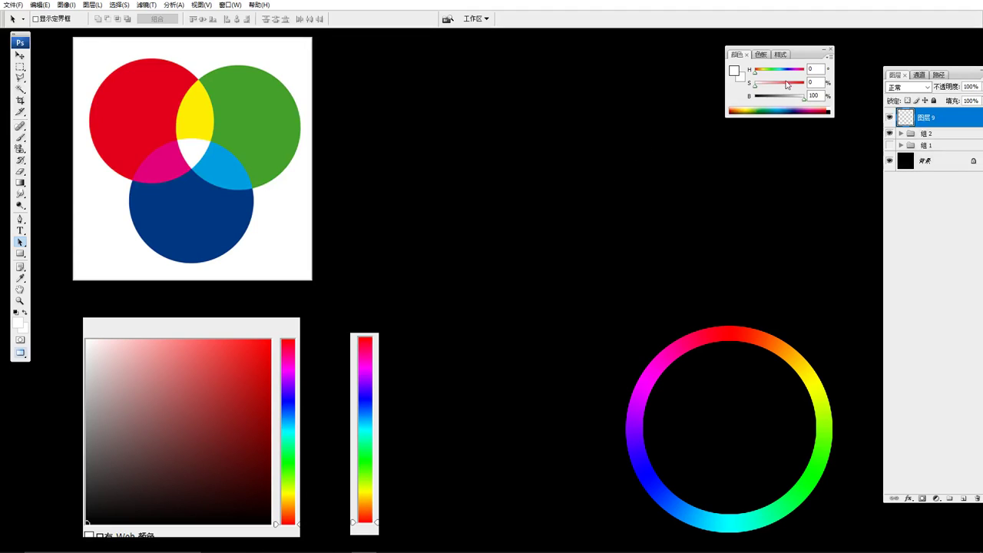
- Select the Brush tool and shrink it to about 45 px
{"action": "left_click_drag", "start_coordinate": [811, 56], "coordinate": [557, 108]}
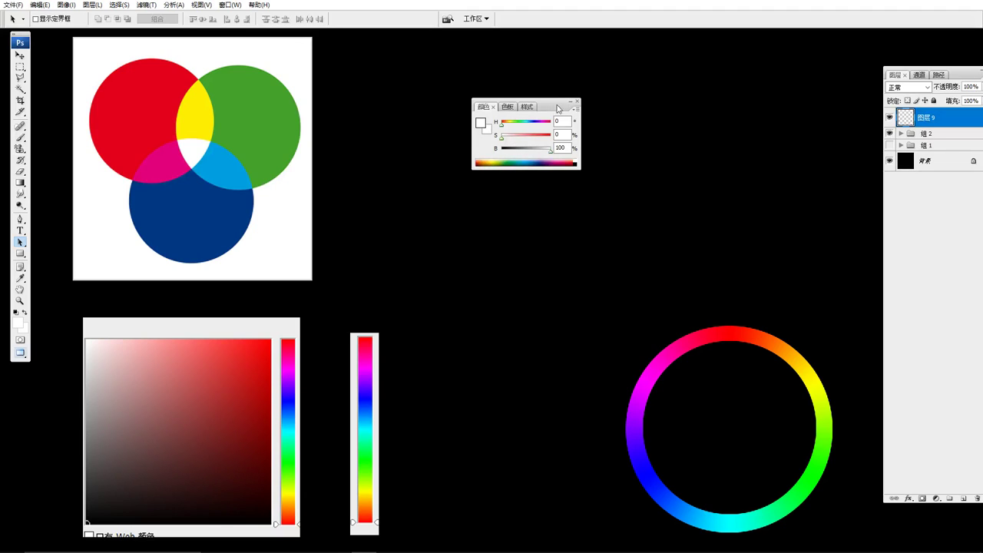
{"action": "left_click_drag", "start_coordinate": [559, 106], "coordinate": [759, 53]}
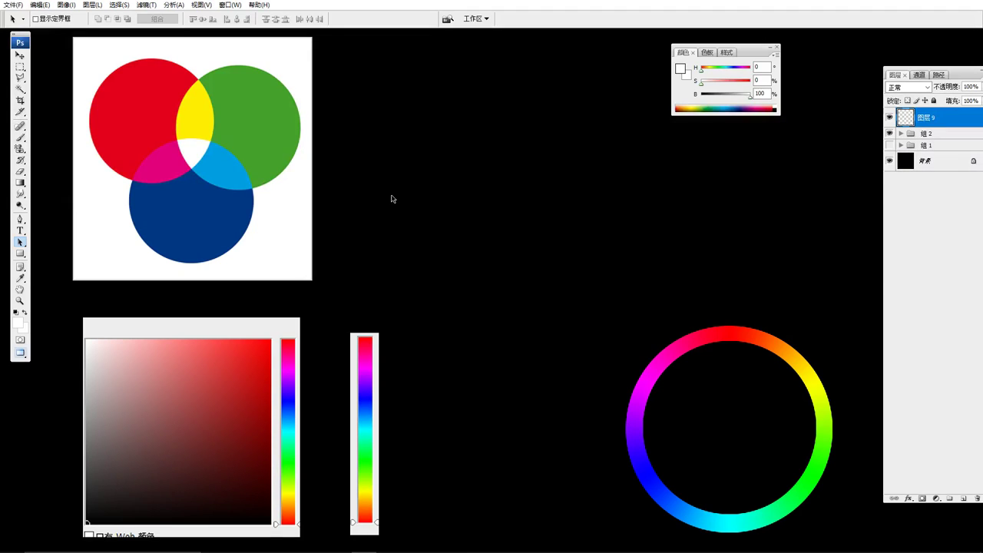
{"action": "key", "text": "b"}
{"action": "key", "text": "bracketleft"}
{"action": "key", "text": "bracketleft"}
{"action": "key", "text": "bracketleft"}
{"action": "key", "text": "bracketleft"}
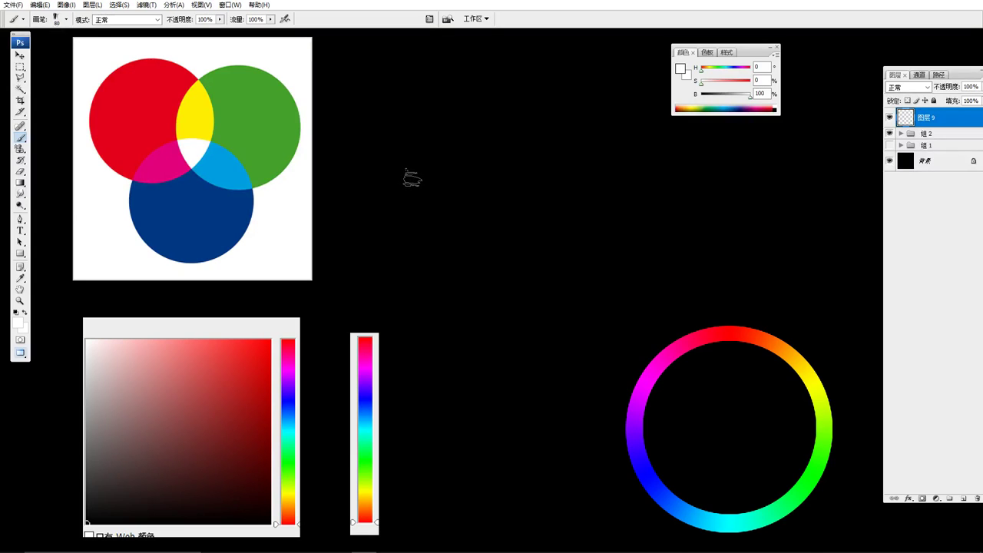
{"action": "key", "text": "bracketleft"}
{"action": "key", "text": "bracketleft"}
{"action": "key", "text": "bracketleft"}
- Switch the Color panel to RGB Sliders, then back to HSB Sliders
{"action": "left_click", "coordinate": [775, 54]}
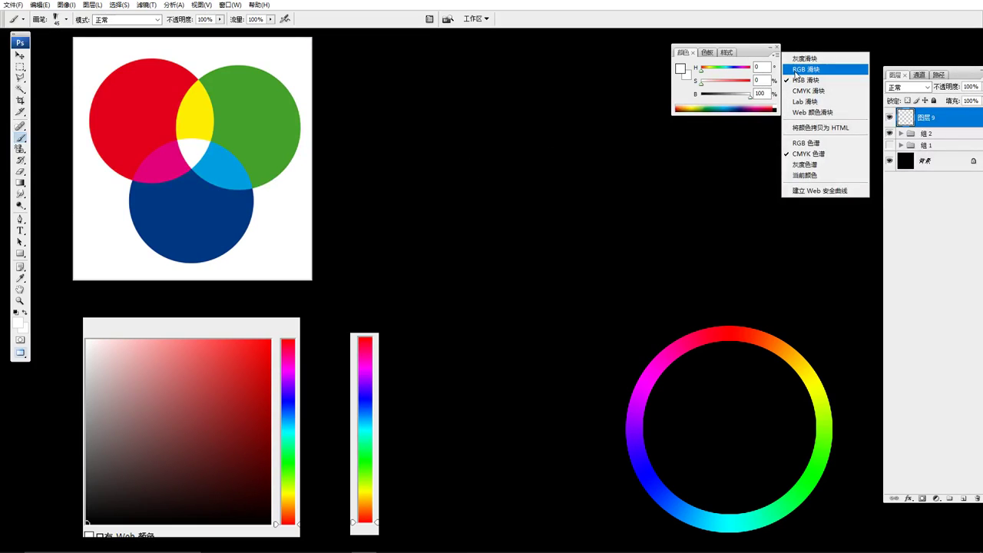
{"action": "left_click", "coordinate": [797, 72]}
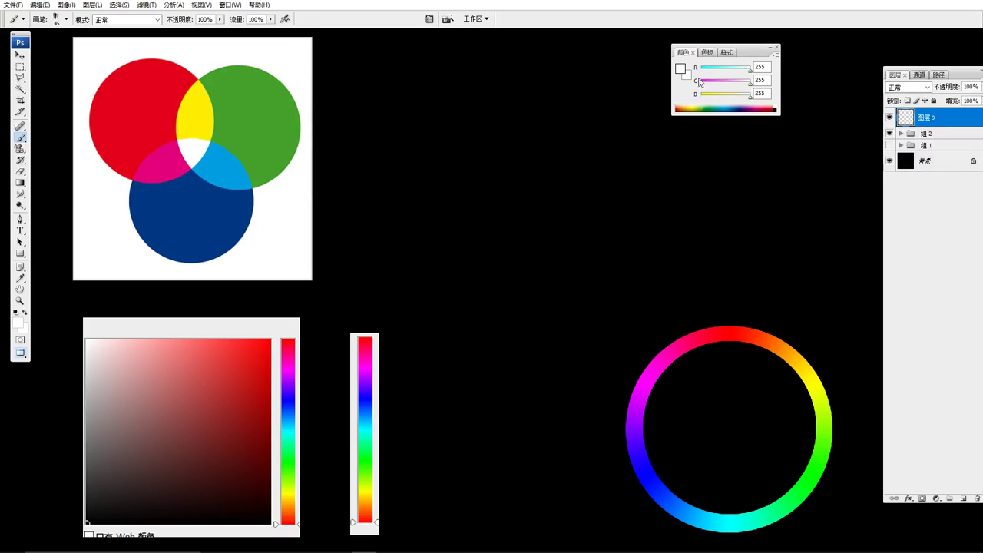
{"action": "left_click", "coordinate": [778, 55]}
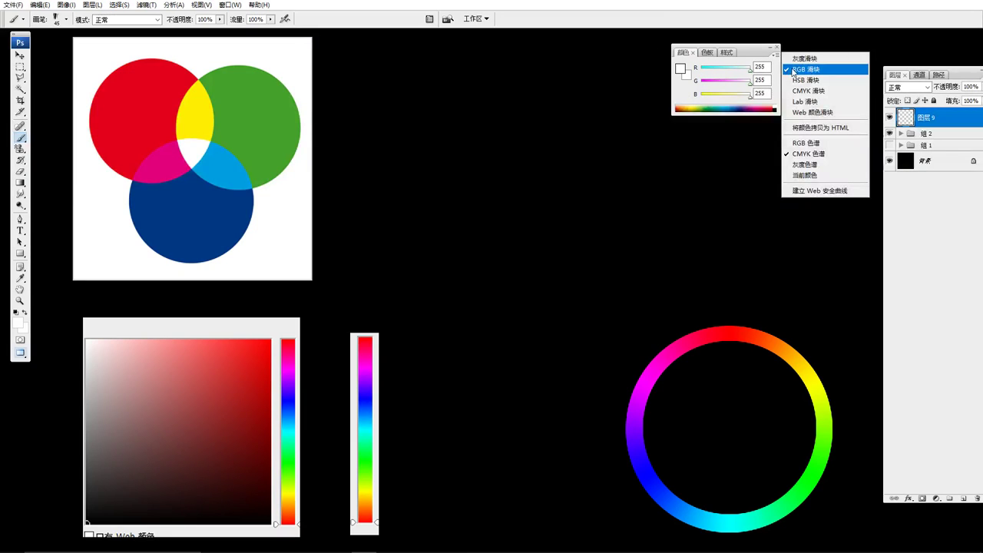
{"action": "left_click", "coordinate": [399, 99]}
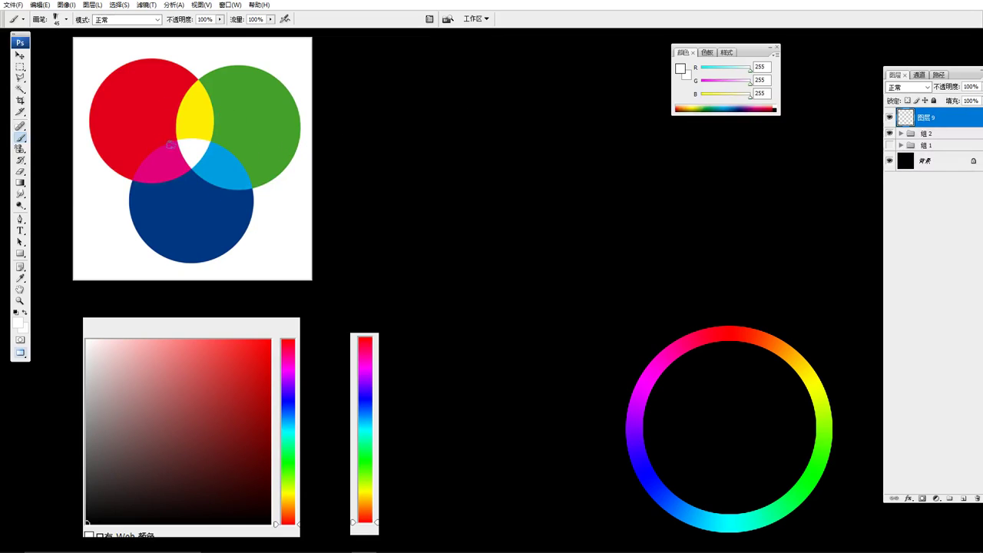
{"action": "left_click_drag", "start_coordinate": [751, 55], "coordinate": [725, 57]}
{"action": "left_click", "coordinate": [748, 55]}
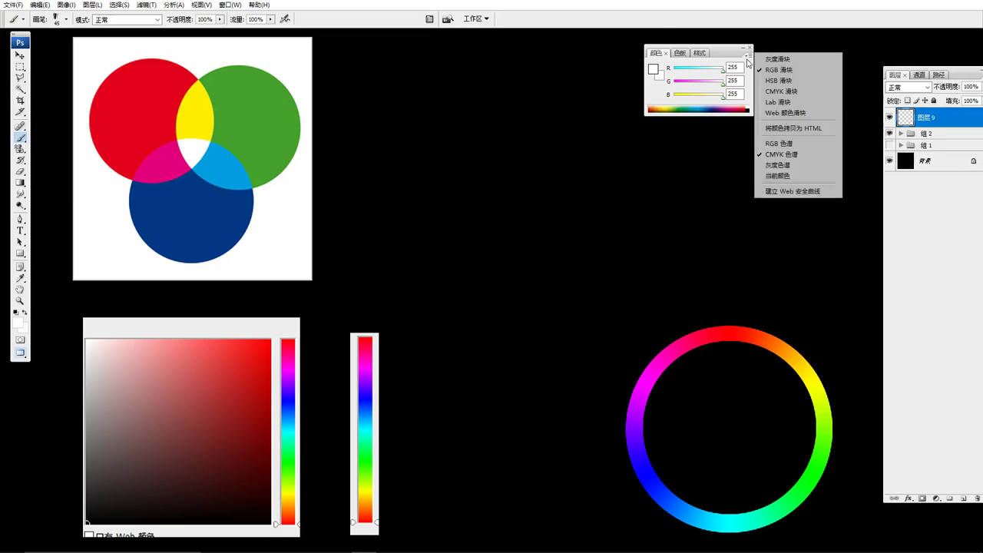
{"action": "left_click", "coordinate": [777, 79]}
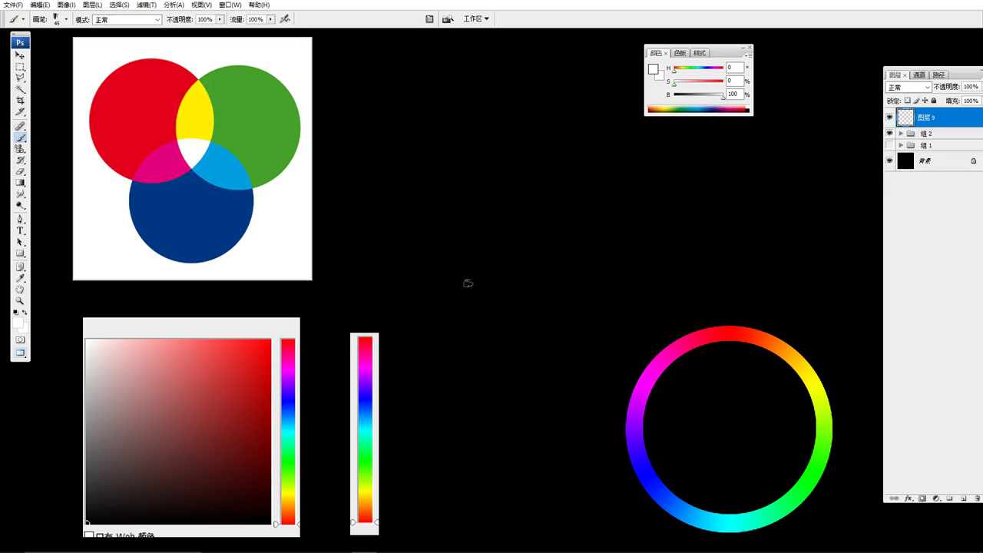
- Sample pure red (H 354, S 100%, B 100%) from the top of the hue strip
{"action": "scroll", "coordinate": [472, 288], "scroll_direction": "down", "scroll_amount": 3}
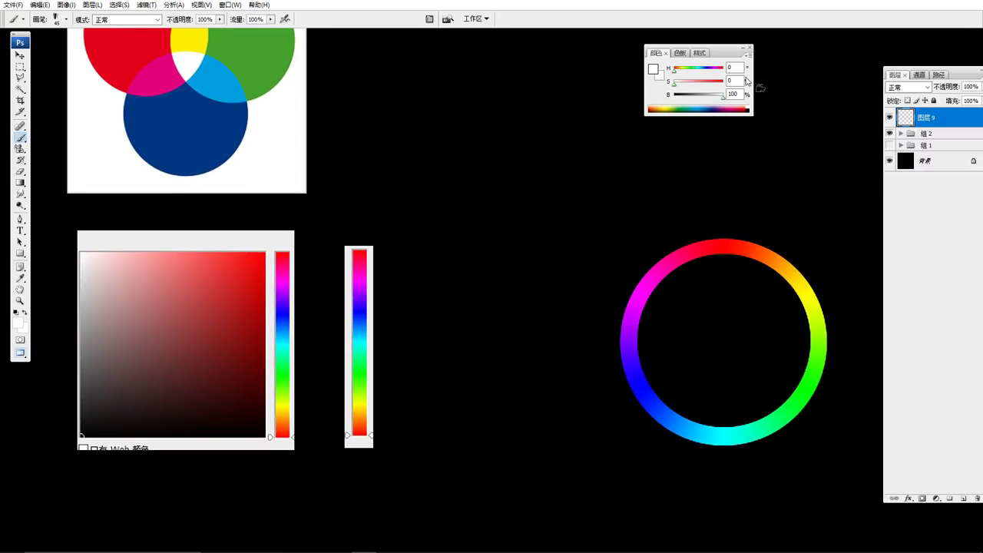
{"action": "left_click", "coordinate": [653, 70]}
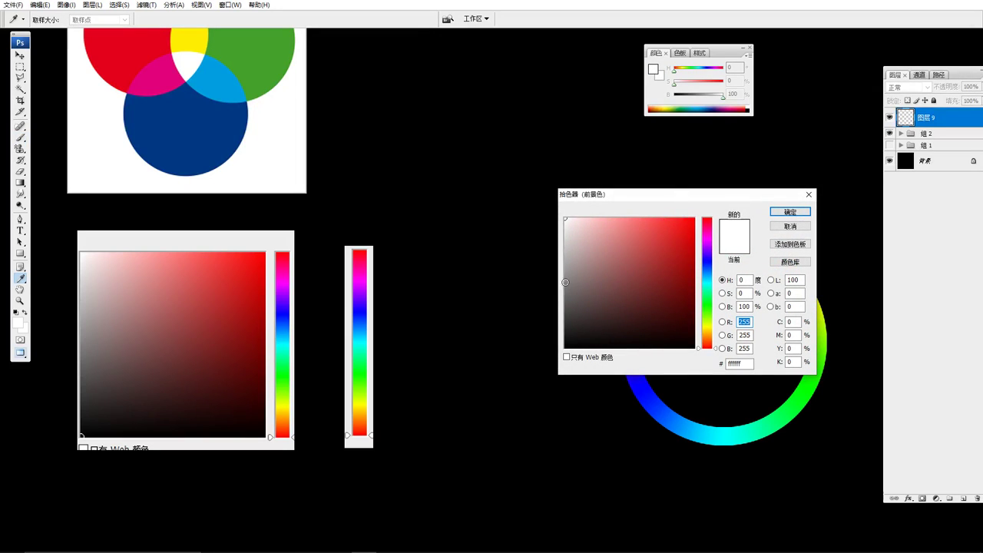
{"action": "left_click", "coordinate": [791, 226]}
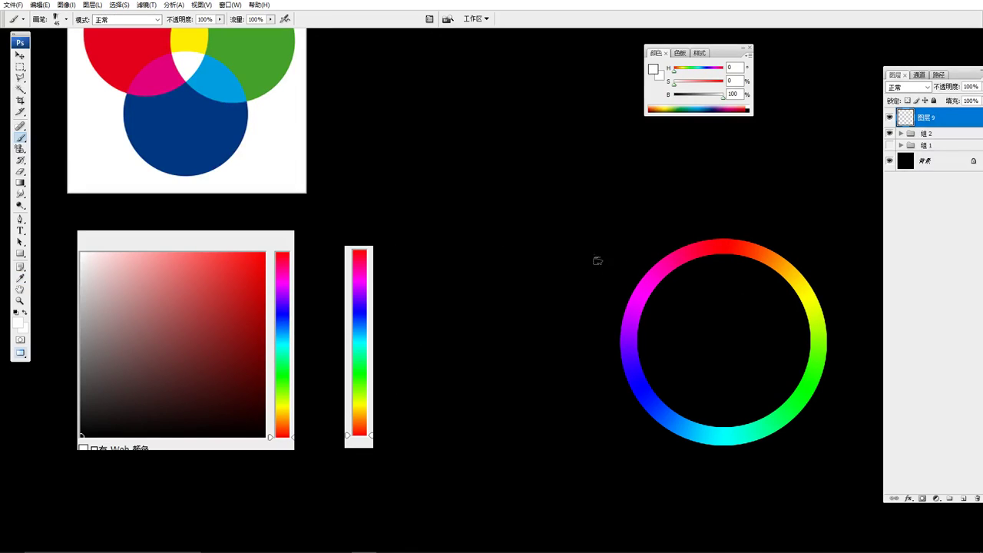
{"action": "left_click", "coordinate": [366, 250], "text": "alt"}
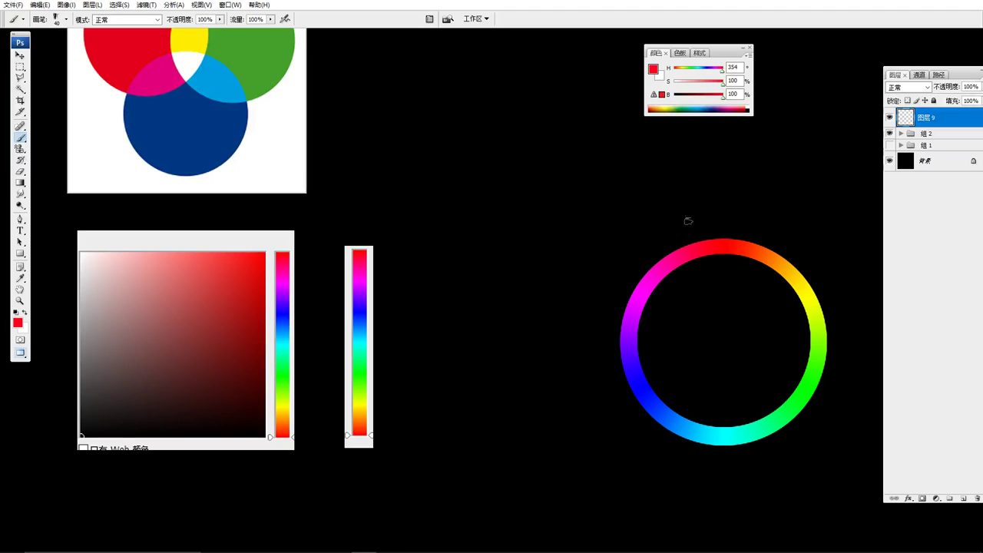
- With a 15 px brush, paint red, blue and green ticks around the colour wheel
{"action": "key", "text": "bracketleft"}
{"action": "key", "text": "bracketleft"}
{"action": "key", "text": "bracketleft"}
{"action": "left_click", "coordinate": [726, 238], "text": "alt"}
{"action": "left_click_drag", "start_coordinate": [719, 212], "coordinate": [719, 240]}
{"action": "left_click", "coordinate": [649, 388], "text": "alt"}
{"action": "left_click_drag", "start_coordinate": [631, 391], "coordinate": [590, 410]}
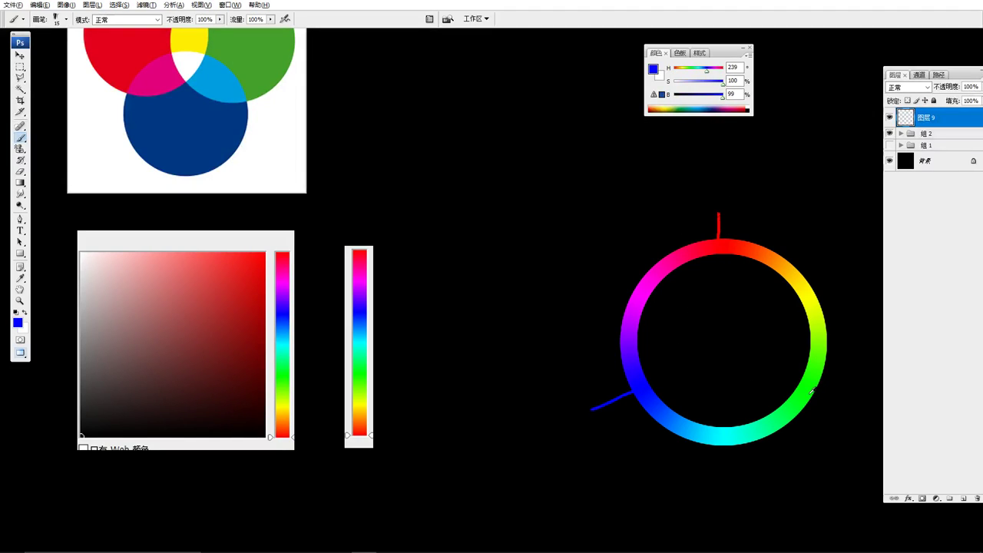
{"action": "left_click", "coordinate": [812, 390], "text": "alt"}
{"action": "left_click_drag", "start_coordinate": [803, 407], "coordinate": [823, 429]}
{"action": "left_click", "coordinate": [718, 225], "text": "alt"}
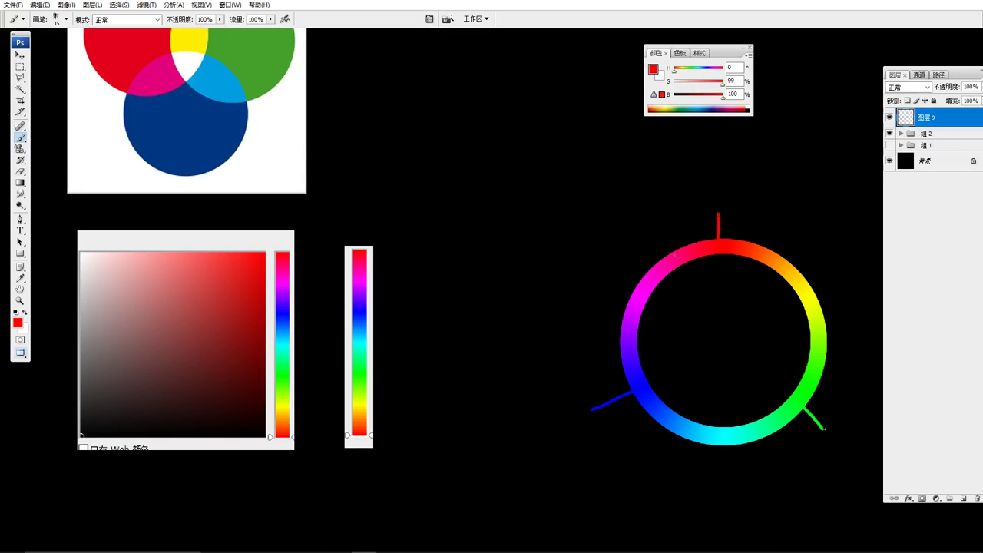
{"action": "mouse_move", "coordinate": [677, 309]}
{"action": "left_mouse_down"}
{"action": "mouse_move", "coordinate": [617, 267]}
{"action": "mouse_move", "coordinate": [642, 279]}
{"action": "left_mouse_up"}
{"action": "key", "text": "ctrl+z"}
- Paint magenta arrows left of the wheel and a cyan tick and curved arrow below it
{"action": "left_click", "coordinate": [652, 277], "text": "alt"}
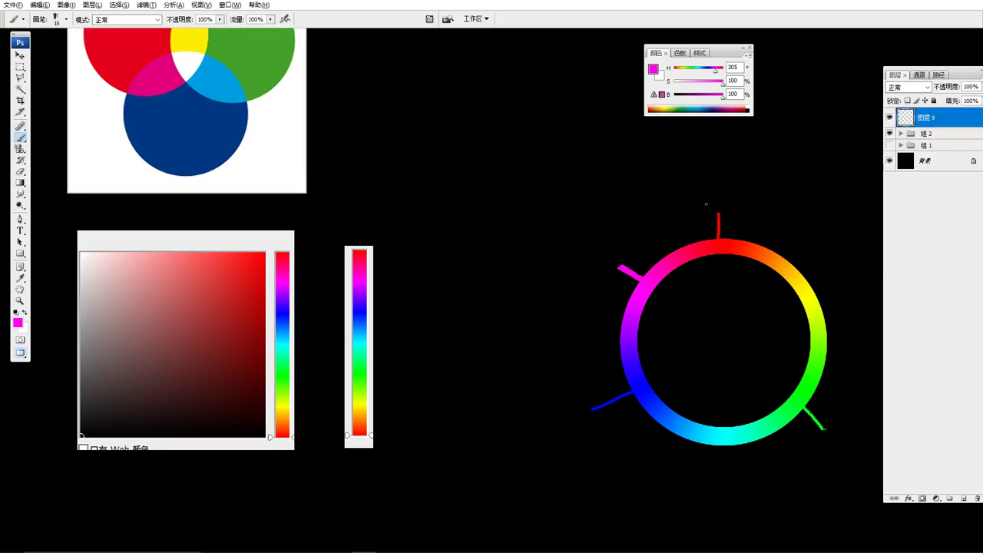
{"action": "mouse_move", "coordinate": [714, 203]}
{"action": "left_mouse_down"}
{"action": "mouse_move", "coordinate": [615, 239]}
{"action": "mouse_move", "coordinate": [626, 239]}
{"action": "left_mouse_up"}
{"action": "mouse_move", "coordinate": [599, 313]}
{"action": "left_mouse_down"}
{"action": "mouse_move", "coordinate": [580, 399]}
{"action": "mouse_move", "coordinate": [593, 308]}
{"action": "mouse_move", "coordinate": [603, 324]}
{"action": "left_mouse_up"}
{"action": "left_click", "coordinate": [721, 434], "text": "alt"}
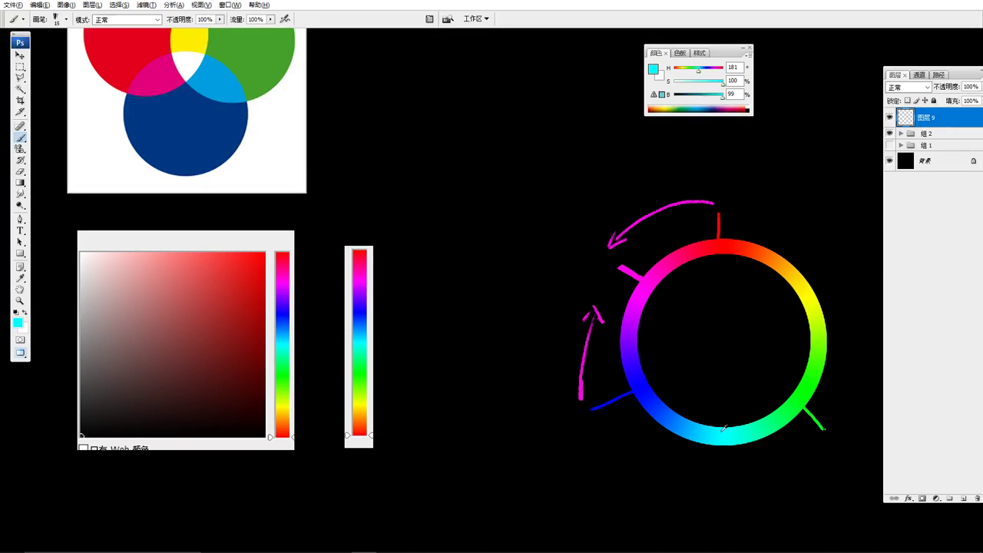
{"action": "left_click_drag", "start_coordinate": [721, 447], "coordinate": [708, 487]}
{"action": "mouse_move", "coordinate": [611, 420]}
{"action": "left_mouse_down"}
{"action": "mouse_move", "coordinate": [638, 457]}
{"action": "mouse_move", "coordinate": [689, 485]}
{"action": "left_mouse_up"}
{"action": "left_click_drag", "start_coordinate": [685, 474], "coordinate": [691, 485]}
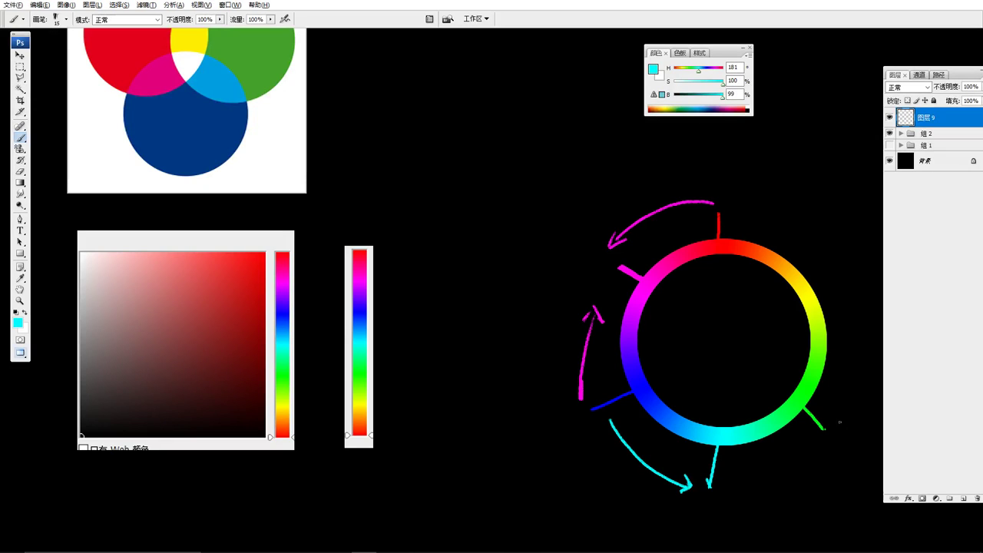
- Add a green arrow lower right, a yellow tick, and red arrows on the wheel's right side
{"action": "left_click", "coordinate": [803, 397], "text": "alt"}
{"action": "mouse_move", "coordinate": [818, 442]}
{"action": "left_mouse_down"}
{"action": "mouse_move", "coordinate": [801, 460]}
{"action": "mouse_move", "coordinate": [751, 490]}
{"action": "left_mouse_up"}
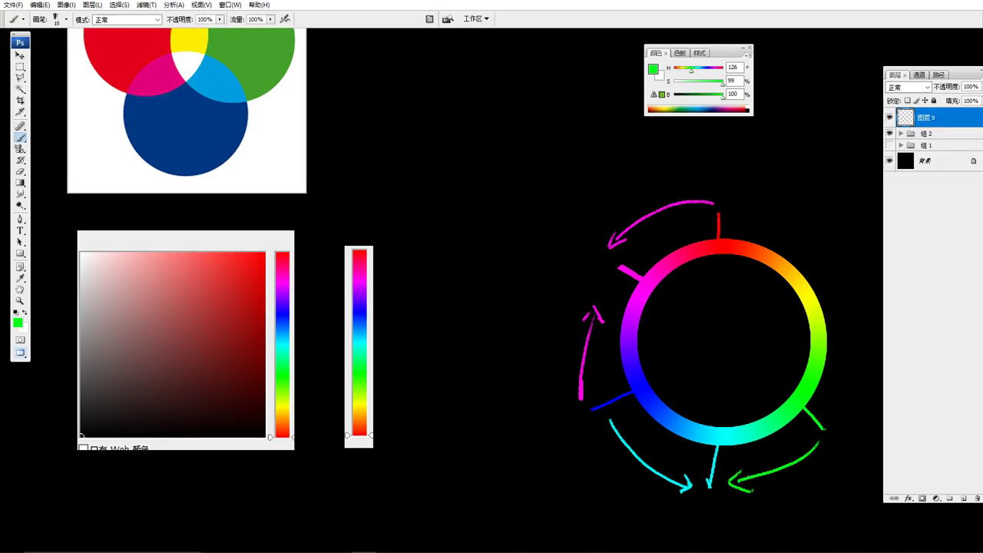
{"action": "left_click", "coordinate": [811, 293], "text": "alt"}
{"action": "left_click_drag", "start_coordinate": [816, 293], "coordinate": [839, 282]}
{"action": "left_click", "coordinate": [731, 247], "text": "alt"}
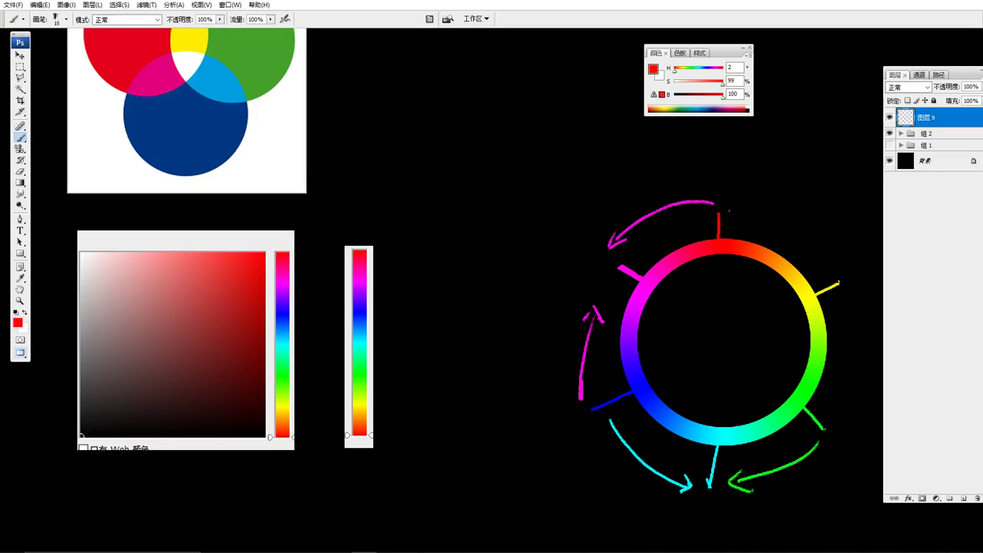
{"action": "left_click_drag", "start_coordinate": [733, 205], "coordinate": [814, 262]}
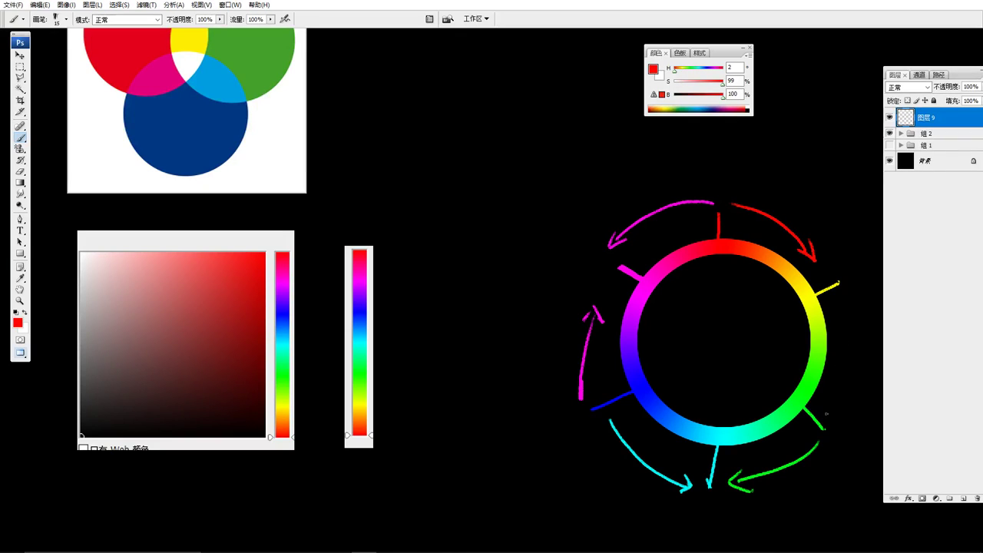
{"action": "mouse_move", "coordinate": [834, 414]}
{"action": "left_mouse_down"}
{"action": "mouse_move", "coordinate": [851, 299]}
{"action": "mouse_move", "coordinate": [862, 307]}
{"action": "left_mouse_up"}
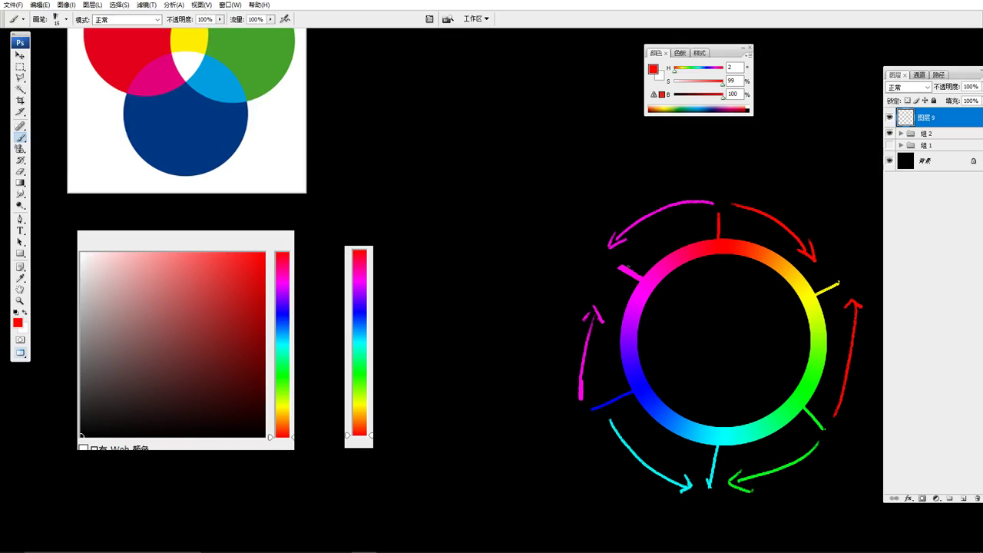
- Reset to default colours, then sample magenta from the colour wheel's ring
{"action": "key", "text": "d"}
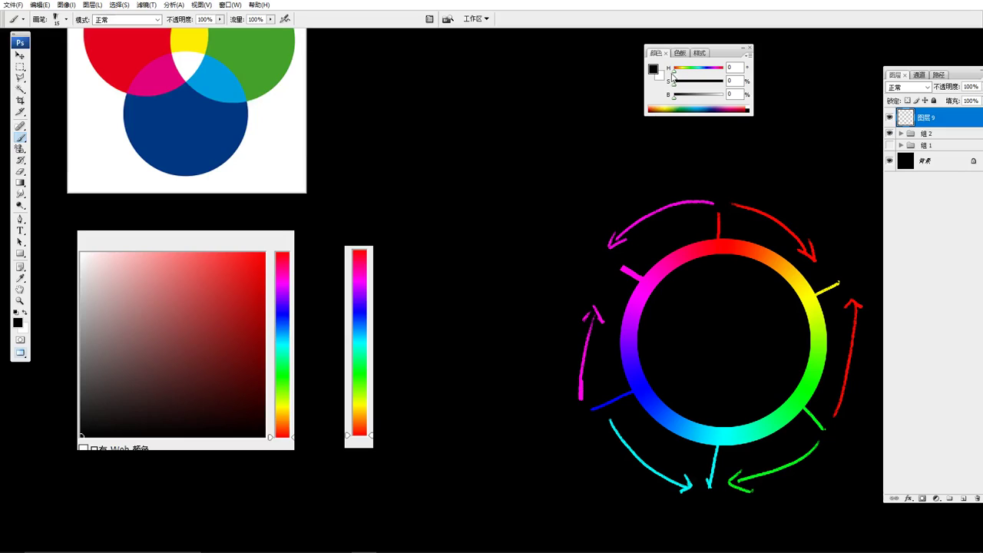
{"action": "left_click", "coordinate": [649, 280], "text": "alt"}
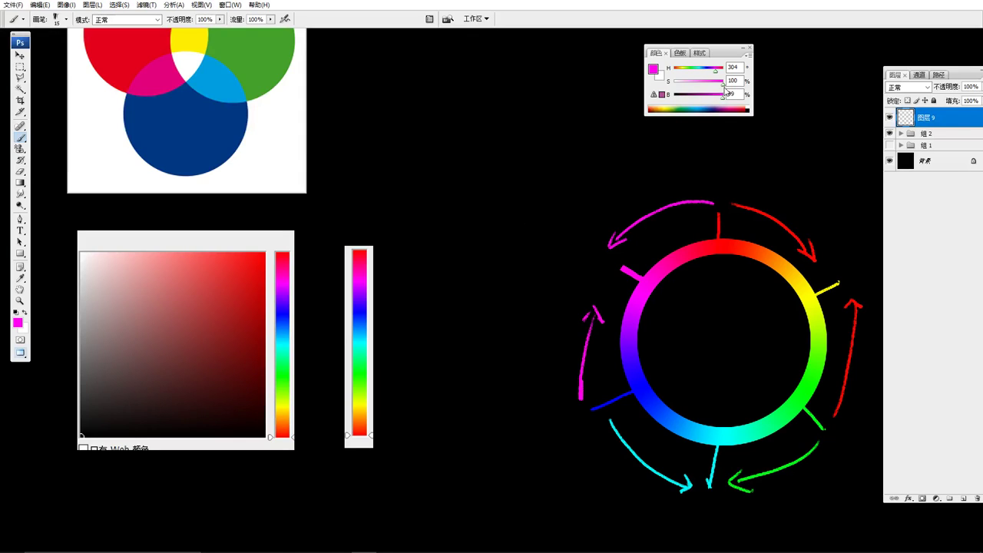
- Sample the green circle's colour (H 107, S 73, B 63) and shrink the brush for notes
{"action": "left_click", "coordinate": [748, 55]}
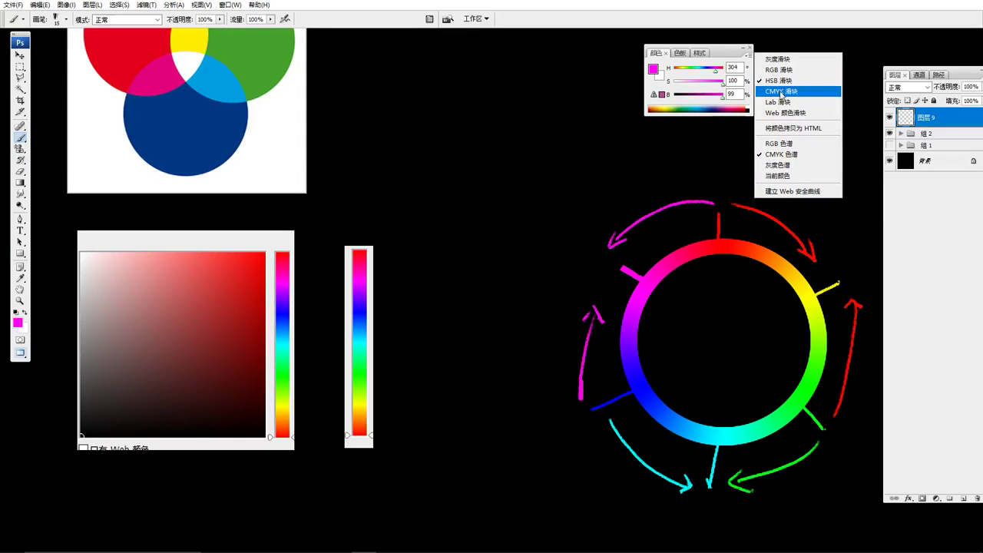
{"action": "left_click", "coordinate": [719, 63]}
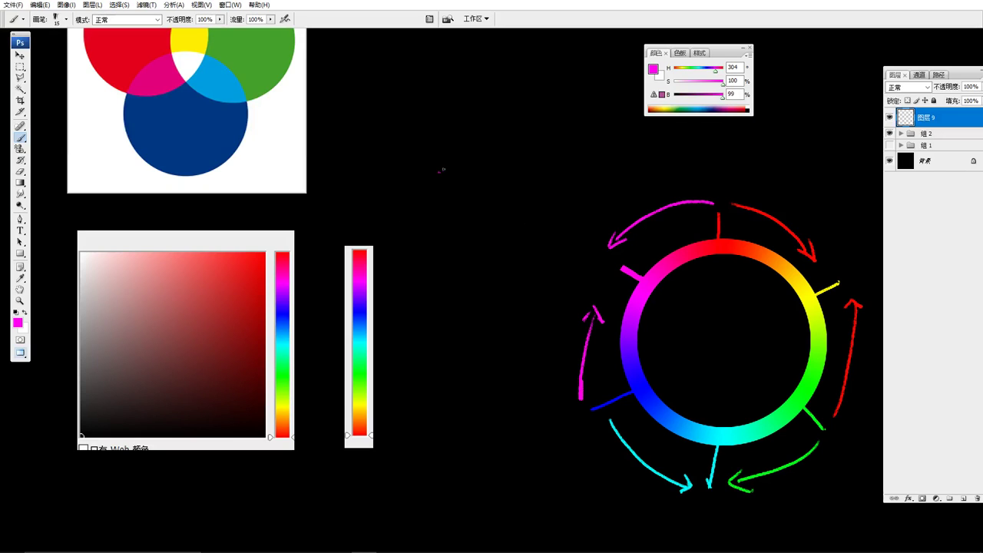
{"action": "left_click_drag", "start_coordinate": [473, 157], "coordinate": [432, 180]}
{"action": "left_click", "coordinate": [262, 143], "text": "alt"}
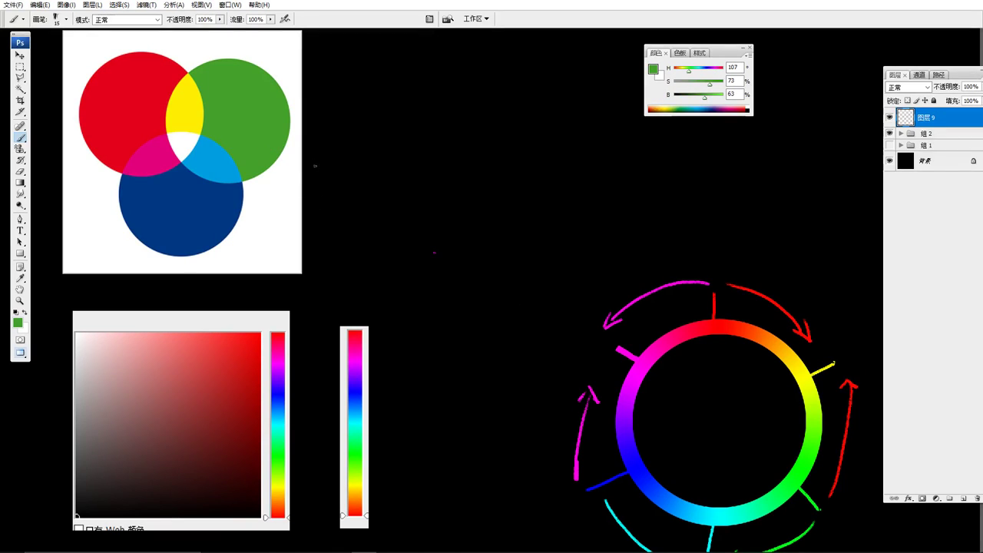
{"action": "key", "text": "bracketleft"}
{"action": "key", "text": "bracketleft"}
- Handwrite '1 — H', '2 = B' and '3 = S' in green beside the wheel
{"action": "left_click_drag", "start_coordinate": [407, 178], "coordinate": [431, 178]}
{"action": "mouse_move", "coordinate": [407, 234]}
{"action": "left_mouse_down"}
{"action": "mouse_move", "coordinate": [432, 237]}
{"action": "mouse_move", "coordinate": [380, 178]}
{"action": "mouse_move", "coordinate": [389, 236]}
{"action": "left_mouse_up"}
{"action": "left_click_drag", "start_coordinate": [379, 285], "coordinate": [380, 298]}
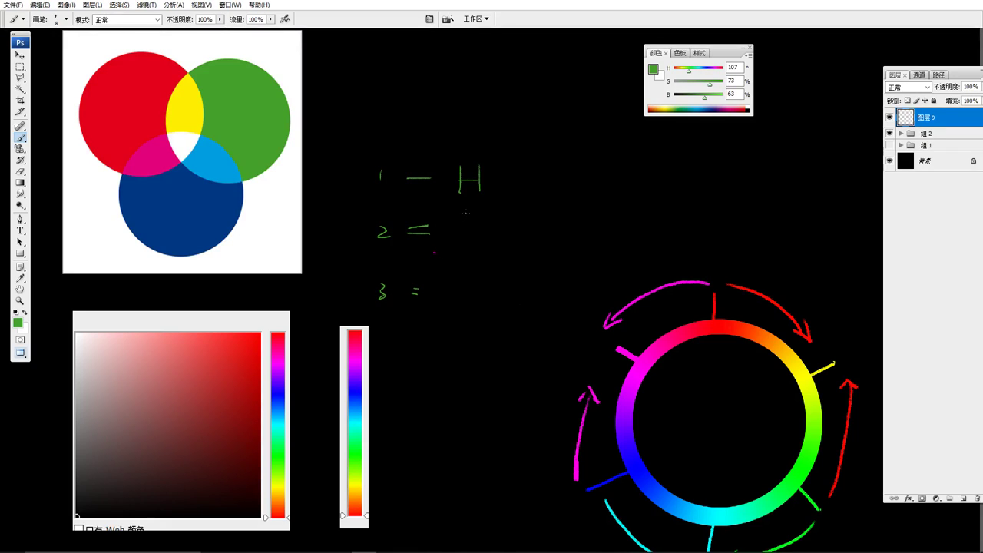
{"action": "left_click_drag", "start_coordinate": [459, 217], "coordinate": [460, 238]}
{"action": "left_click_drag", "start_coordinate": [459, 216], "coordinate": [461, 239]}
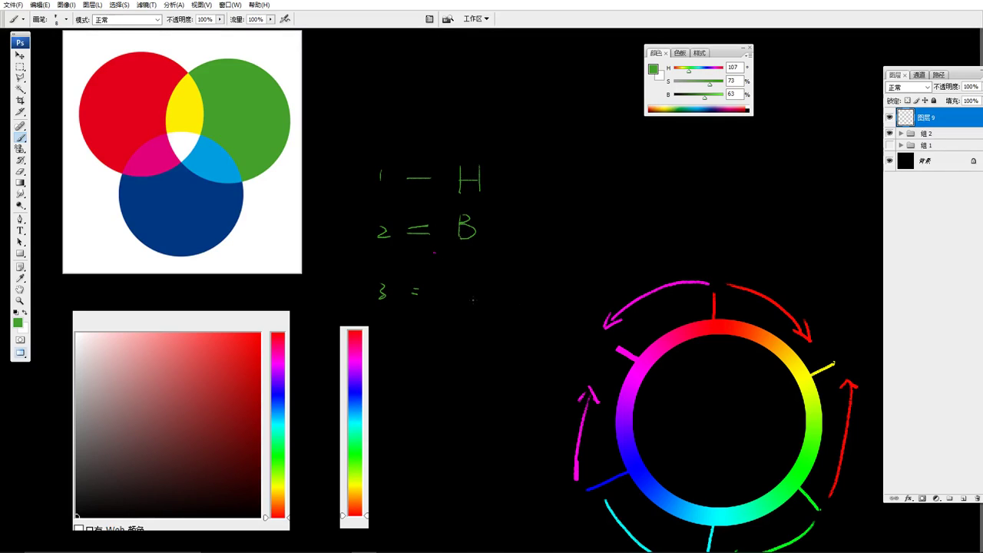
{"action": "left_click_drag", "start_coordinate": [471, 279], "coordinate": [455, 302]}
{"action": "left_click_drag", "start_coordinate": [347, 197], "coordinate": [358, 197]}
{"action": "left_click_drag", "start_coordinate": [575, 423], "coordinate": [749, 165]}
- Hide layer 9 and group 2, and show group 1's photos
{"action": "left_click", "coordinate": [889, 133]}
{"action": "left_click", "coordinate": [890, 117]}
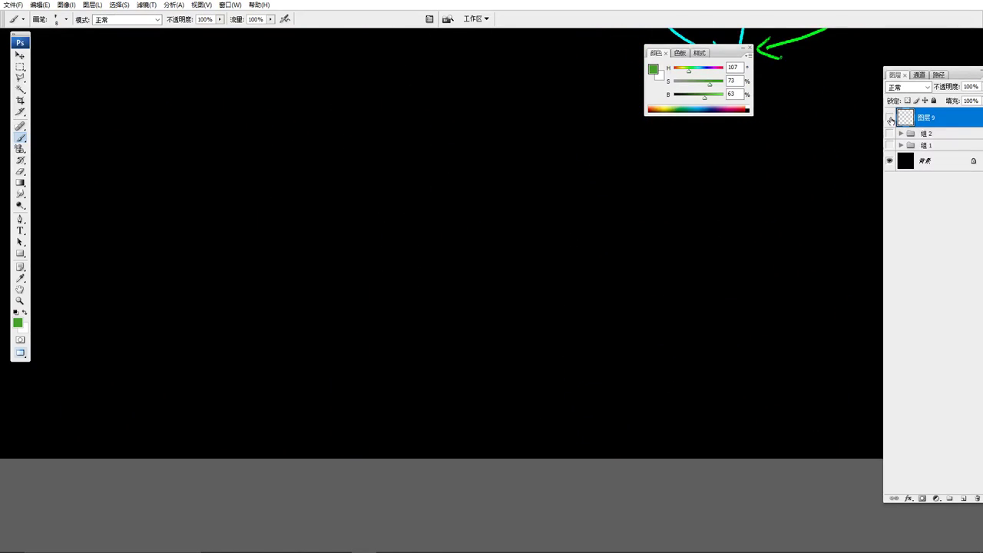
{"action": "left_click", "coordinate": [889, 145]}
{"action": "left_click_drag", "start_coordinate": [602, 224], "coordinate": [412, 293]}
- Select layer 8, the seated man photo, and move it toward the left
{"action": "key", "text": "v"}
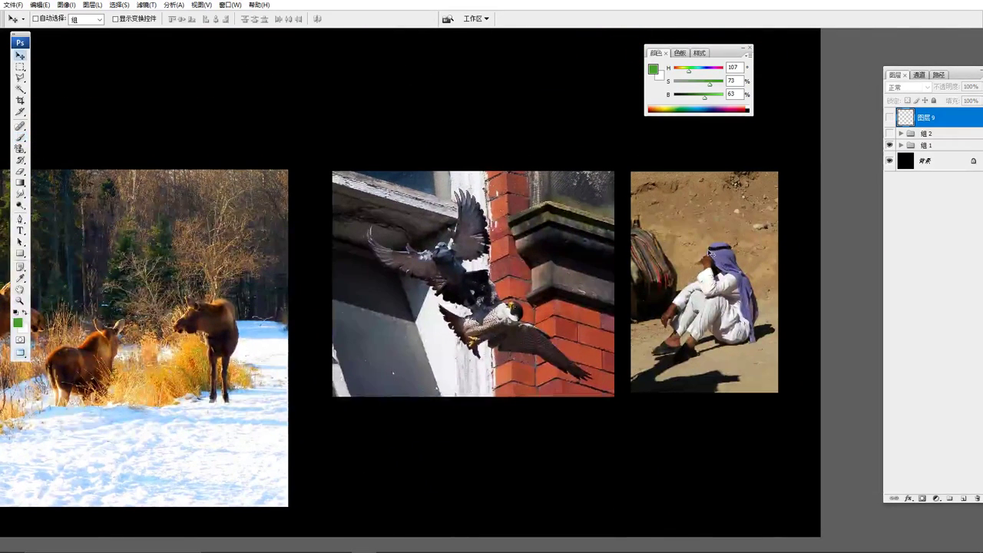
{"action": "right_click", "coordinate": [708, 249]}
{"action": "left_click", "coordinate": [722, 254]}
{"action": "left_click_drag", "start_coordinate": [639, 255], "coordinate": [141, 169]}
{"action": "left_click_drag", "start_coordinate": [250, 210], "coordinate": [612, 257]}
{"action": "key", "text": "ctrl+plus"}
{"action": "key", "text": "ctrl+plus"}
{"action": "key", "text": "ctrl+minus"}
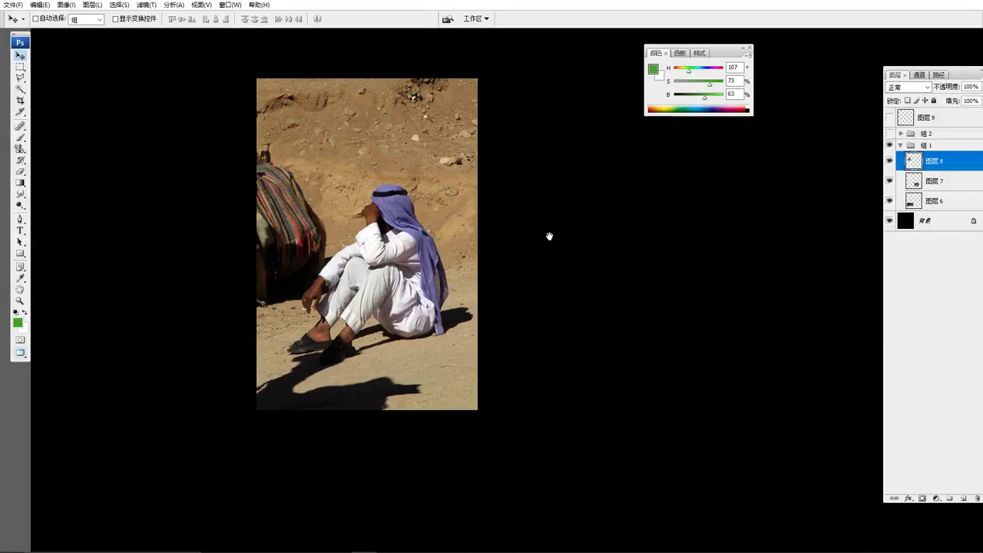
{"action": "left_click_drag", "start_coordinate": [549, 235], "coordinate": [404, 248]}
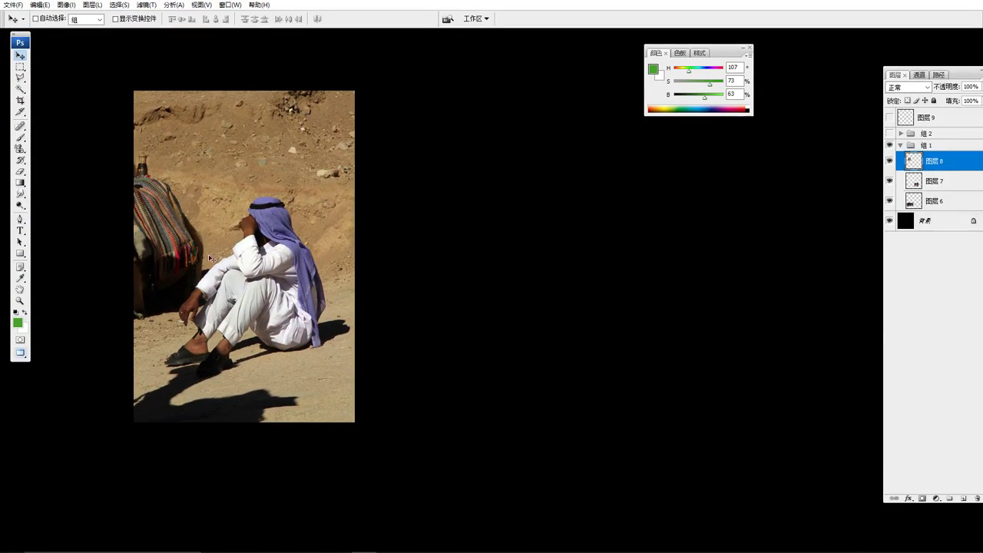
- Nudge the man photo left and draw a rectangular marquee over the empty area to its right
{"action": "left_click_drag", "start_coordinate": [541, 265], "coordinate": [511, 274]}
{"action": "key", "text": "b"}
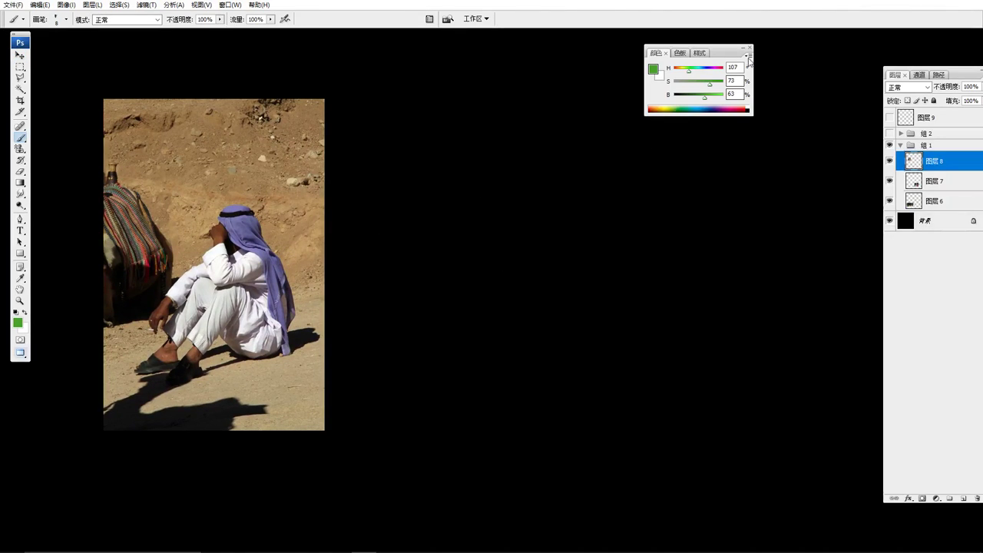
{"action": "left_click_drag", "start_coordinate": [707, 46], "coordinate": [548, 87]}
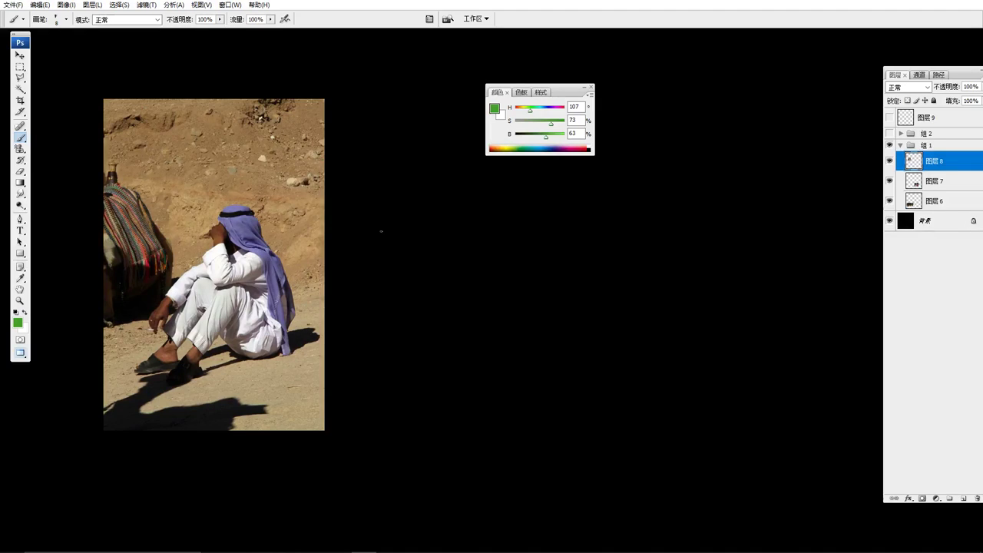
{"action": "key", "text": "m"}
{"action": "mouse_move", "coordinate": [402, 84]}
{"action": "left_mouse_down"}
{"action": "mouse_move", "coordinate": [610, 435]}
{"action": "mouse_move", "coordinate": [675, 435]}
{"action": "left_mouse_up"}
{"action": "left_click_drag", "start_coordinate": [608, 281], "coordinate": [587, 337]}
{"action": "key", "text": "b"}
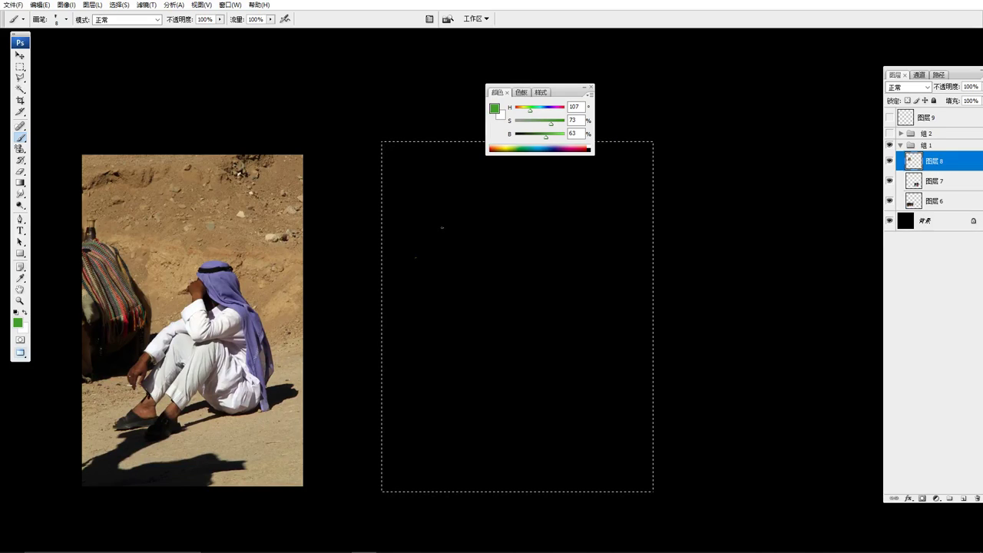
- Mix sandy tan at H 49, S 38%, B 63% and test it with a few strokes
{"action": "left_click", "coordinate": [519, 108]}
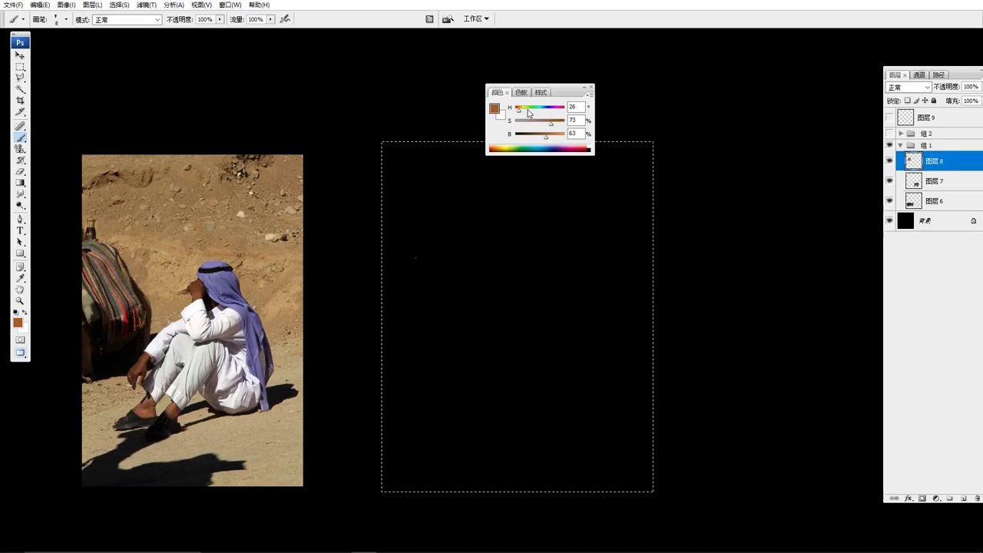
{"action": "left_click_drag", "start_coordinate": [530, 113], "coordinate": [520, 113]}
{"action": "left_click", "coordinate": [494, 108]}
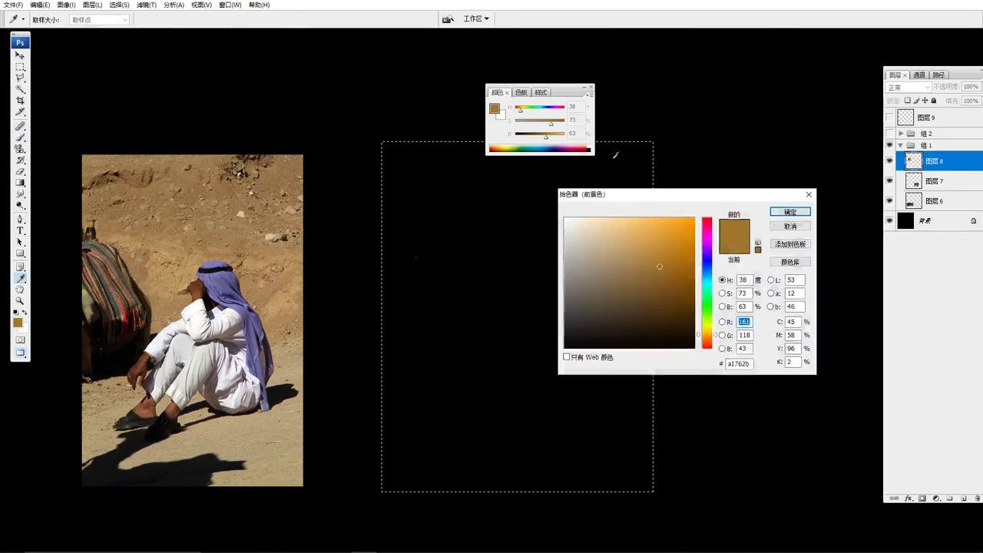
{"action": "left_click_drag", "start_coordinate": [707, 337], "coordinate": [707, 330]}
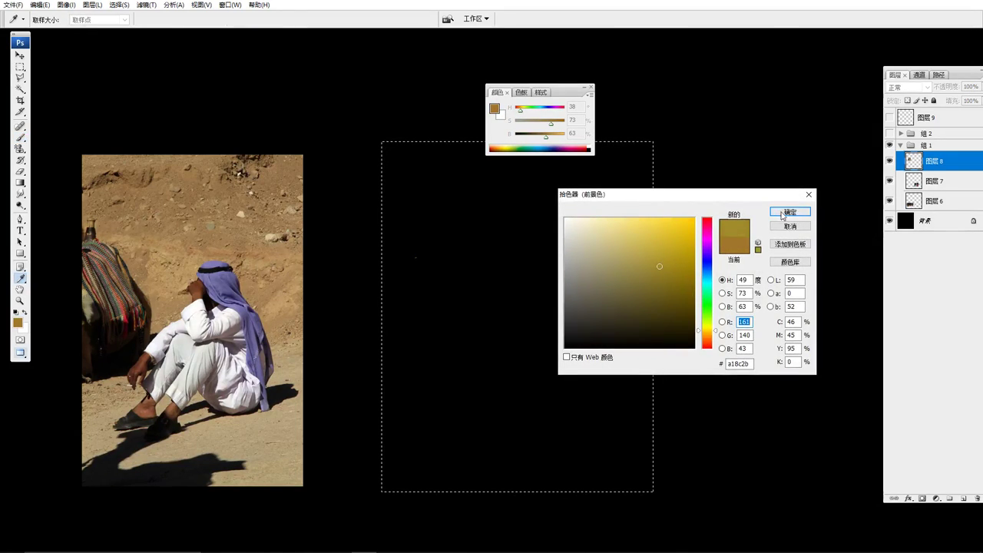
{"action": "left_click", "coordinate": [790, 212]}
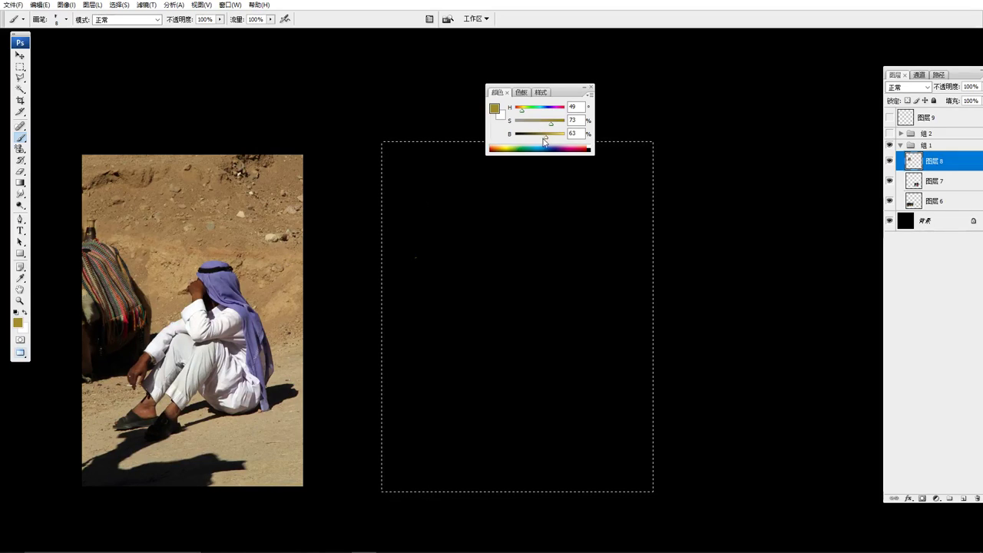
{"action": "left_click_drag", "start_coordinate": [551, 122], "coordinate": [492, 133]}
{"action": "left_click_drag", "start_coordinate": [515, 122], "coordinate": [529, 132]}
{"action": "left_click_drag", "start_coordinate": [535, 143], "coordinate": [537, 144]}
{"action": "left_click_drag", "start_coordinate": [479, 239], "coordinate": [481, 256]}
- Switch to the 413 textured brush and block tan into the selection
{"action": "mouse_move", "coordinate": [470, 204]}
{"action": "left_mouse_down"}
{"action": "mouse_move", "coordinate": [483, 224]}
{"action": "mouse_move", "coordinate": [525, 225]}
{"action": "left_mouse_up"}
{"action": "right_click", "coordinate": [481, 203]}
{"action": "left_click_drag", "start_coordinate": [874, 287], "coordinate": [874, 299]}
{"action": "left_click", "coordinate": [798, 403]}
{"action": "left_click", "coordinate": [735, 334]}
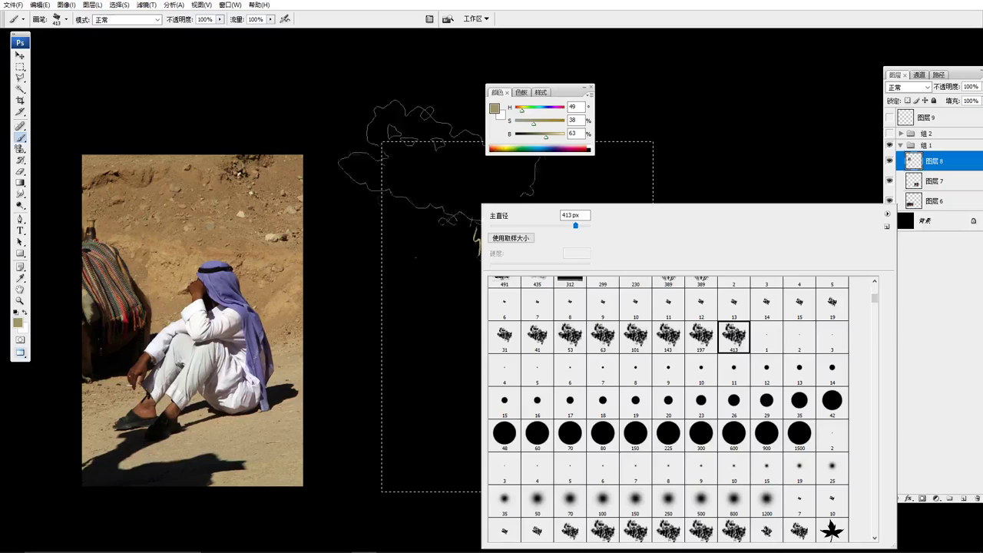
{"action": "mouse_move", "coordinate": [399, 154]}
{"action": "left_mouse_down"}
{"action": "mouse_move", "coordinate": [599, 261]}
{"action": "mouse_move", "coordinate": [589, 277]}
{"action": "mouse_move", "coordinate": [614, 230]}
{"action": "mouse_move", "coordinate": [428, 192]}
{"action": "mouse_move", "coordinate": [428, 230]}
{"action": "mouse_move", "coordinate": [614, 193]}
{"action": "mouse_move", "coordinate": [607, 265]}
{"action": "mouse_move", "coordinate": [645, 146]}
{"action": "mouse_move", "coordinate": [592, 212]}
{"action": "mouse_move", "coordinate": [566, 290]}
{"action": "mouse_move", "coordinate": [492, 274]}
{"action": "mouse_move", "coordinate": [531, 216]}
{"action": "left_mouse_up"}
{"action": "key", "text": "bracketleft"}
{"action": "key", "text": "bracketleft"}
{"action": "key", "text": "bracketleft"}
{"action": "key", "text": "bracketleft"}
{"action": "key", "text": "bracketleft"}
{"action": "key", "text": "bracketright"}
{"action": "key", "text": "bracketright"}
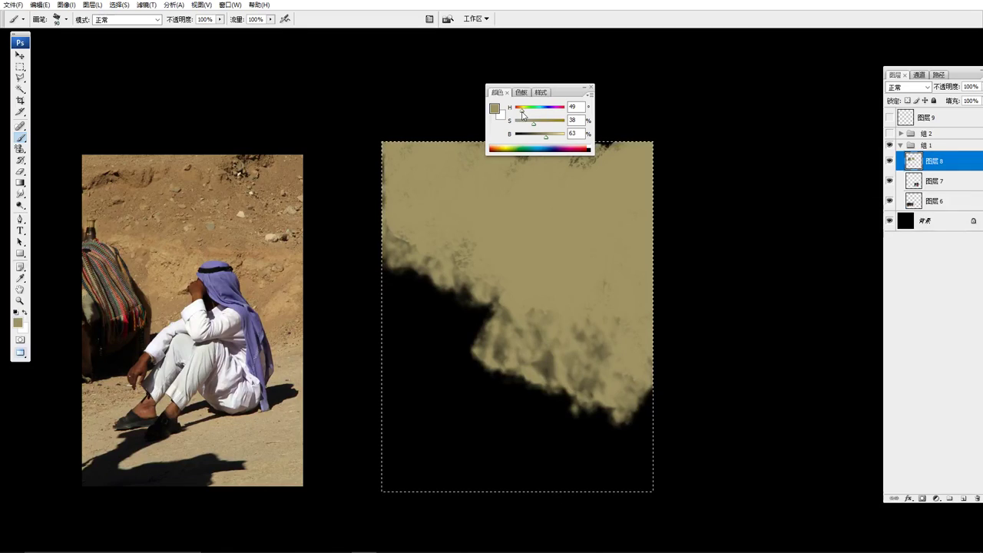
- Shift to reddish-brown (H 26, S 41%, B 63%) and wash it across the upper area at 125 px
{"action": "left_click_drag", "start_coordinate": [520, 113], "coordinate": [519, 116]}
{"action": "mouse_move", "coordinate": [515, 241]}
{"action": "left_mouse_down"}
{"action": "mouse_move", "coordinate": [576, 188]}
{"action": "mouse_move", "coordinate": [539, 232]}
{"action": "mouse_move", "coordinate": [587, 185]}
{"action": "mouse_move", "coordinate": [547, 265]}
{"action": "mouse_move", "coordinate": [634, 176]}
{"action": "mouse_move", "coordinate": [609, 192]}
{"action": "left_mouse_up"}
{"action": "key", "text": "bracketright"}
{"action": "key", "text": "bracketright"}
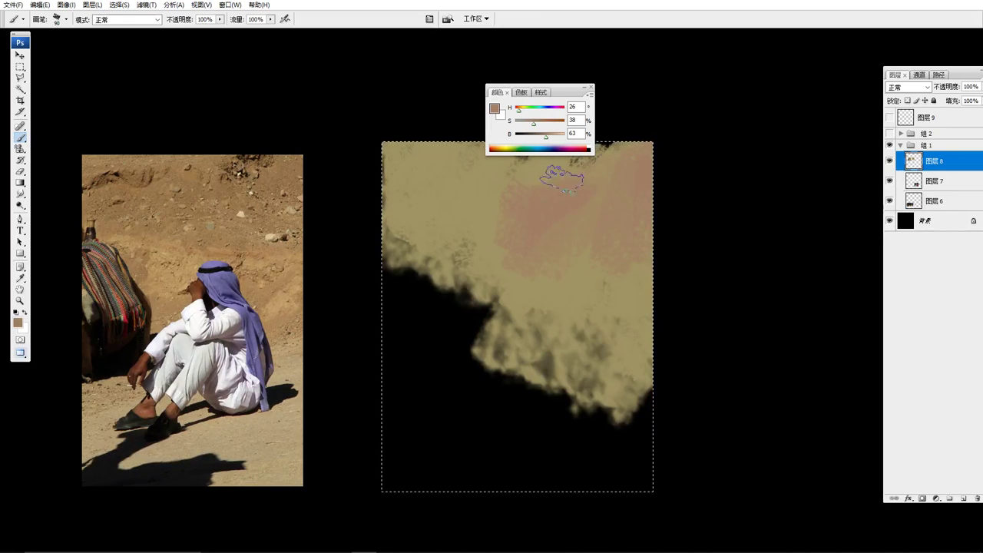
{"action": "left_click_drag", "start_coordinate": [534, 124], "coordinate": [536, 123]}
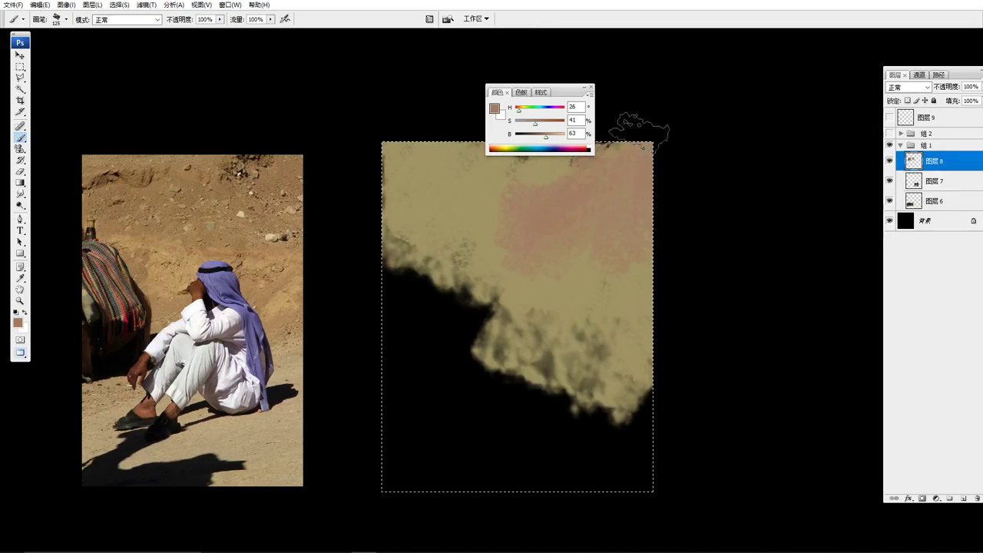
{"action": "mouse_move", "coordinate": [509, 209]}
{"action": "left_mouse_down"}
{"action": "mouse_move", "coordinate": [423, 123]}
{"action": "mouse_move", "coordinate": [407, 202]}
{"action": "mouse_move", "coordinate": [527, 292]}
{"action": "mouse_move", "coordinate": [609, 304]}
{"action": "mouse_move", "coordinate": [653, 294]}
{"action": "mouse_move", "coordinate": [626, 361]}
{"action": "mouse_move", "coordinate": [598, 381]}
{"action": "mouse_move", "coordinate": [542, 338]}
{"action": "left_mouse_up"}
- Pick a more saturated orange-brown and paint orange strokes across the upper area
{"action": "left_click", "coordinate": [495, 108]}
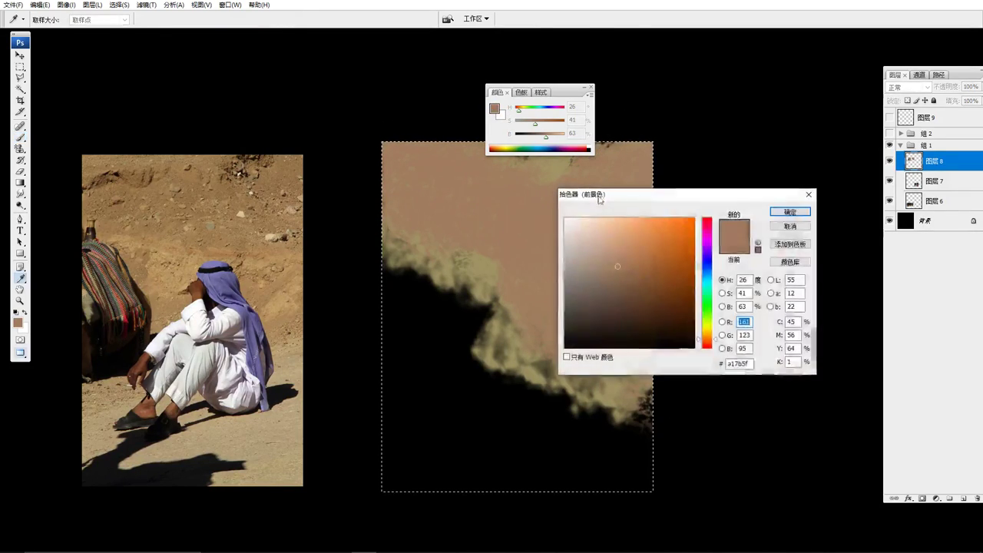
{"action": "left_click_drag", "start_coordinate": [682, 197], "coordinate": [708, 192]}
{"action": "mouse_move", "coordinate": [651, 266]}
{"action": "left_mouse_down"}
{"action": "mouse_move", "coordinate": [642, 258]}
{"action": "mouse_move", "coordinate": [670, 256]}
{"action": "left_mouse_up"}
{"action": "left_click", "coordinate": [812, 207]}
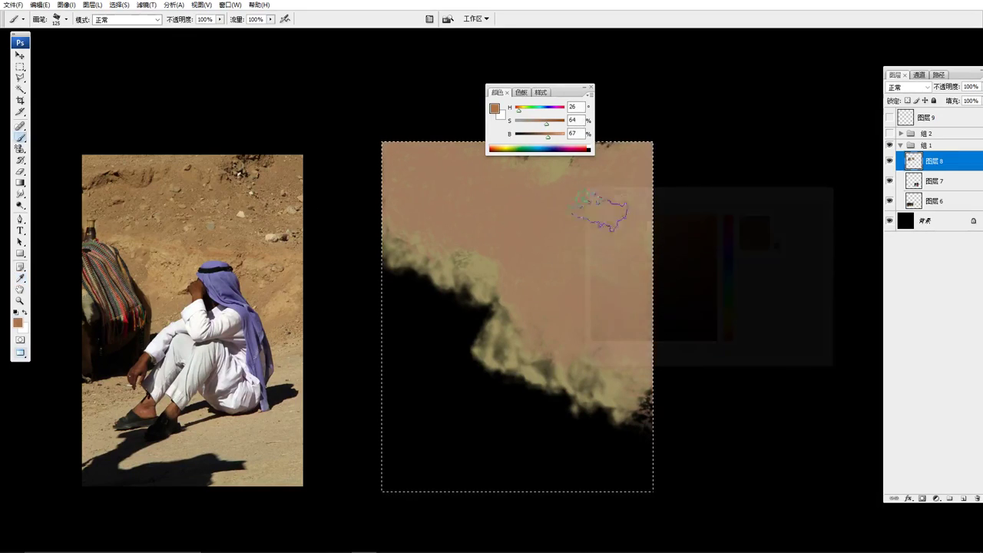
{"action": "mouse_move", "coordinate": [592, 198]}
{"action": "left_mouse_down"}
{"action": "mouse_move", "coordinate": [584, 231]}
{"action": "mouse_move", "coordinate": [483, 246]}
{"action": "left_mouse_up"}
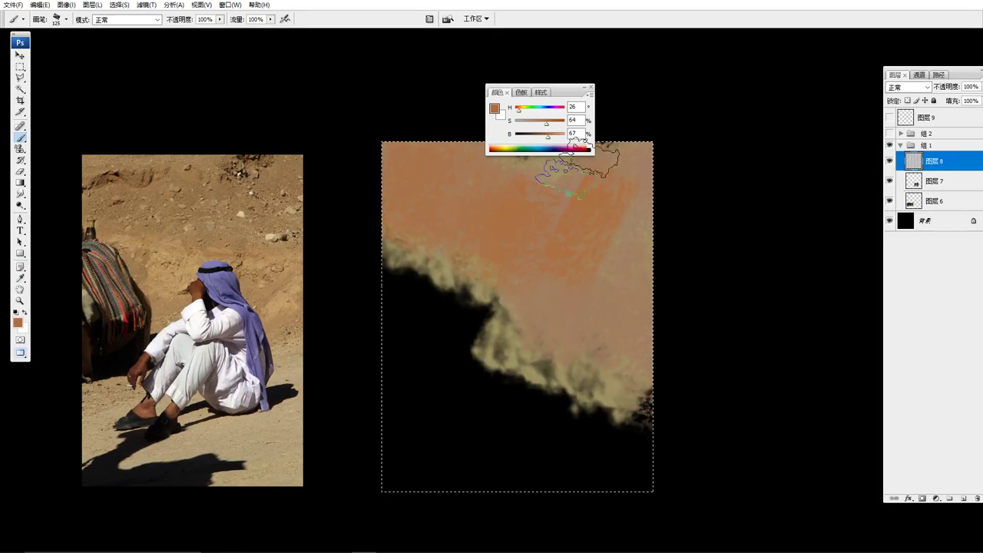
- Cover the smoke edge with sampled brown and brush olive over the upper left
{"action": "left_click", "coordinate": [626, 157], "text": "alt"}
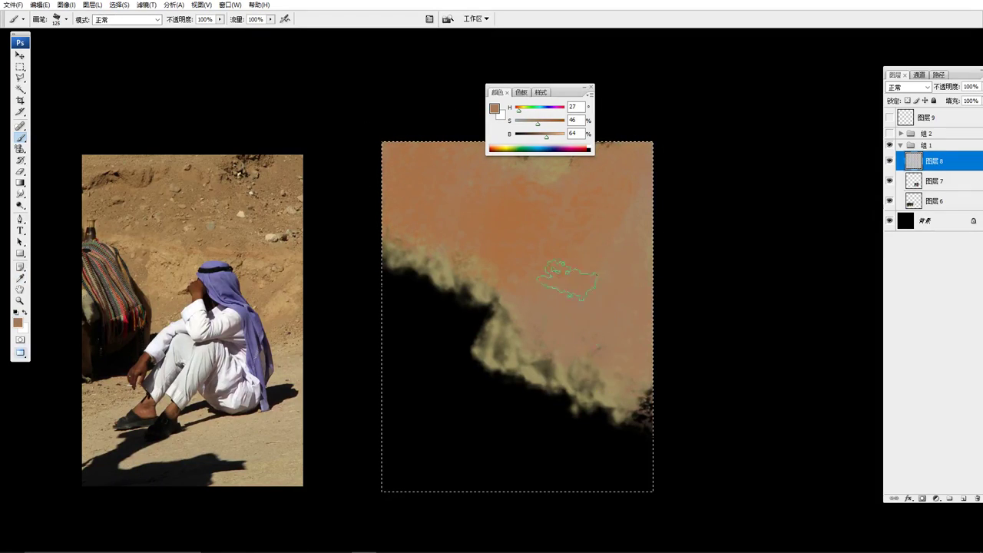
{"action": "left_click_drag", "start_coordinate": [615, 399], "coordinate": [626, 453]}
{"action": "left_click_drag", "start_coordinate": [586, 388], "coordinate": [430, 284]}
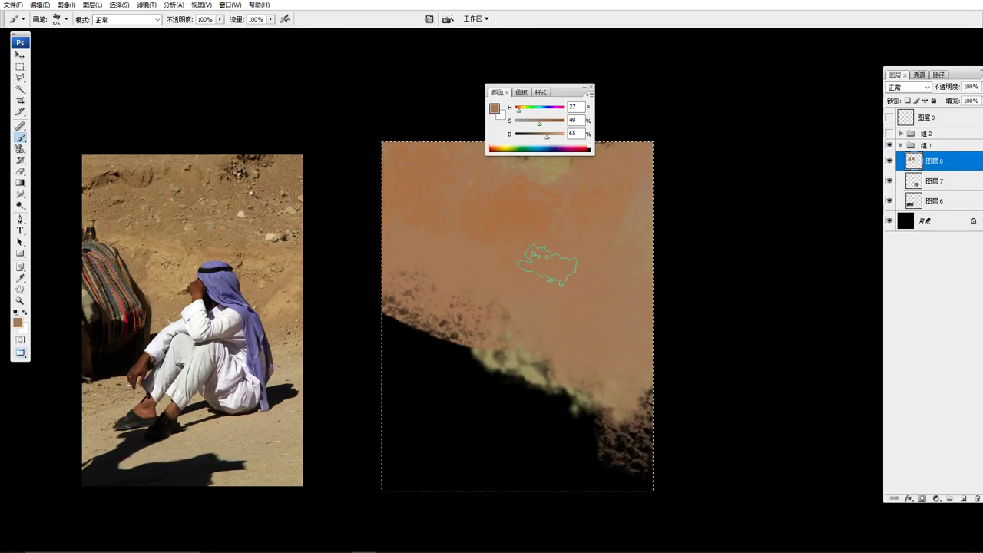
{"action": "left_click", "coordinate": [521, 377], "text": "alt"}
{"action": "mouse_move", "coordinate": [535, 325]}
{"action": "left_mouse_down"}
{"action": "mouse_move", "coordinate": [626, 228]}
{"action": "mouse_move", "coordinate": [572, 216]}
{"action": "mouse_move", "coordinate": [400, 238]}
{"action": "mouse_move", "coordinate": [485, 162]}
{"action": "left_mouse_up"}
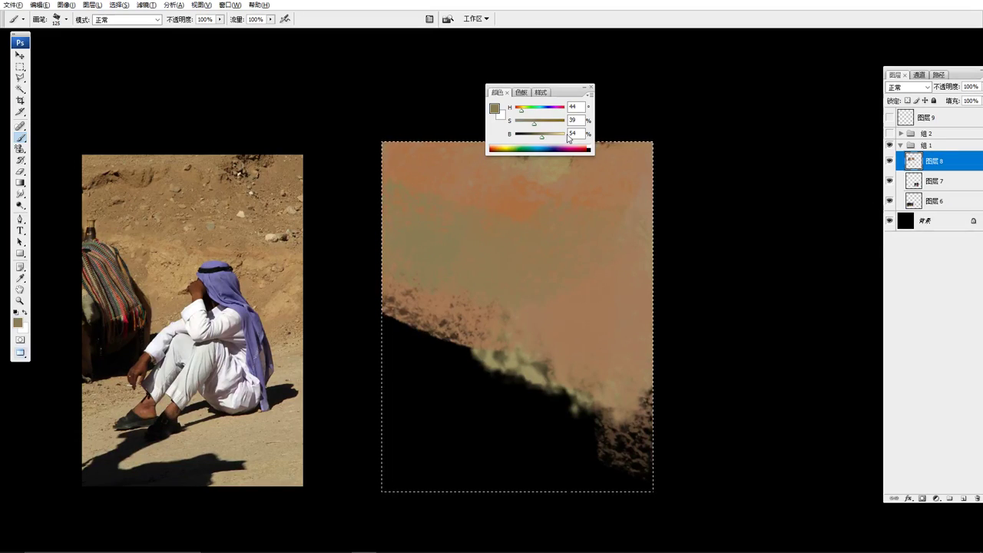
- With a smaller brush, paint a lighter diagonal band across the mid-left, blended with tan
{"action": "left_click_drag", "start_coordinate": [545, 141], "coordinate": [546, 141]}
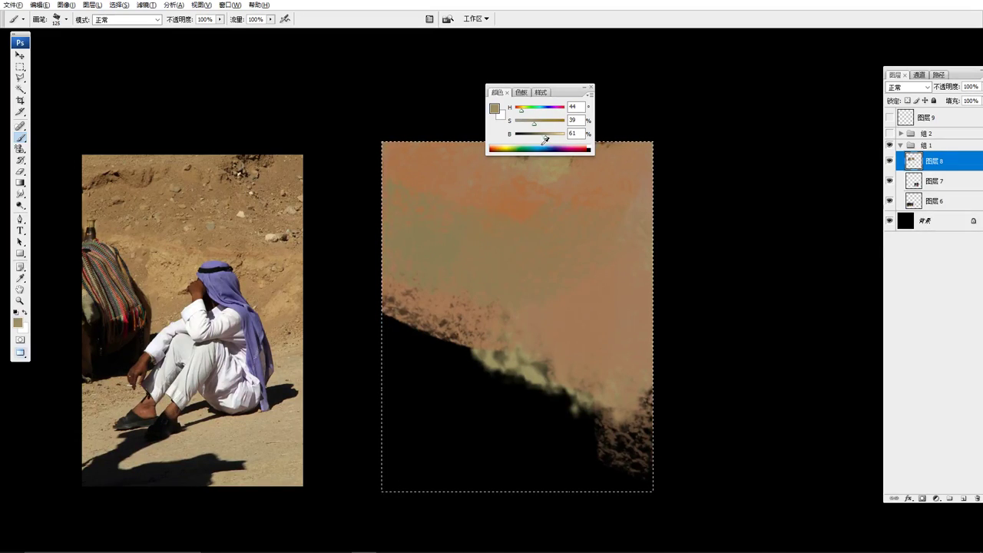
{"action": "key", "text": "bracketleft"}
{"action": "key", "text": "bracketleft"}
{"action": "key", "text": "bracketleft"}
{"action": "key", "text": "bracketleft"}
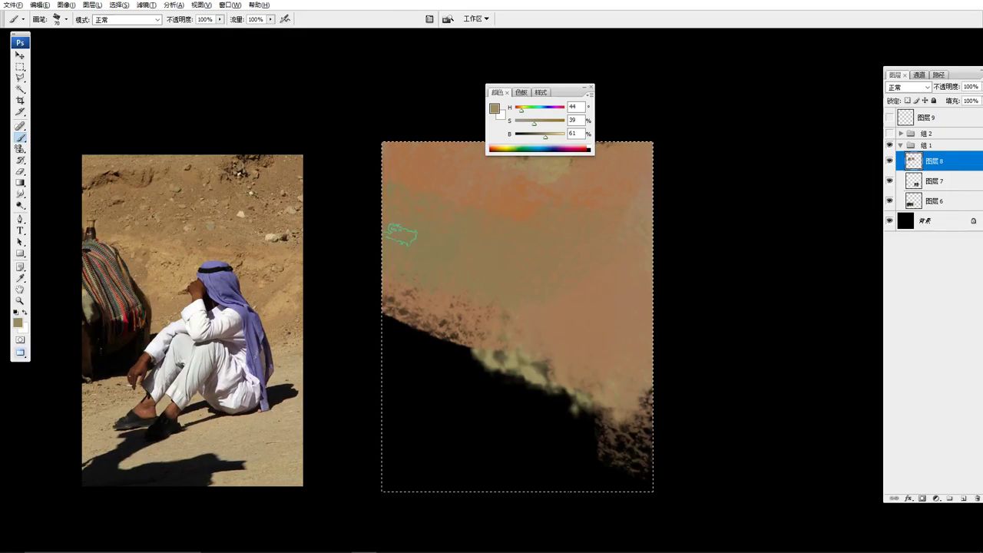
{"action": "mouse_move", "coordinate": [394, 225]}
{"action": "left_mouse_down"}
{"action": "mouse_move", "coordinate": [471, 281]}
{"action": "mouse_move", "coordinate": [507, 292]}
{"action": "left_mouse_up"}
{"action": "mouse_move", "coordinate": [432, 250]}
{"action": "left_mouse_down"}
{"action": "mouse_move", "coordinate": [578, 296]}
{"action": "mouse_move", "coordinate": [533, 299]}
{"action": "mouse_move", "coordinate": [443, 267]}
{"action": "mouse_move", "coordinate": [605, 274]}
{"action": "mouse_move", "coordinate": [456, 266]}
{"action": "left_mouse_up"}
{"action": "left_click_drag", "start_coordinate": [523, 112], "coordinate": [519, 113]}
{"action": "mouse_move", "coordinate": [436, 226]}
{"action": "left_mouse_down"}
{"action": "mouse_move", "coordinate": [611, 287]}
{"action": "mouse_move", "coordinate": [547, 237]}
{"action": "mouse_move", "coordinate": [492, 228]}
{"action": "mouse_move", "coordinate": [378, 239]}
{"action": "mouse_move", "coordinate": [557, 281]}
{"action": "mouse_move", "coordinate": [597, 332]}
{"action": "mouse_move", "coordinate": [544, 298]}
{"action": "mouse_move", "coordinate": [418, 278]}
{"action": "mouse_move", "coordinate": [449, 232]}
{"action": "mouse_move", "coordinate": [576, 382]}
{"action": "mouse_move", "coordinate": [559, 366]}
{"action": "mouse_move", "coordinate": [582, 347]}
{"action": "left_mouse_up"}
- Paint the upper-right tan, then a wide pale beige band (H 27, S 28%, B 77%) across the bottom
{"action": "left_click", "coordinate": [625, 304], "text": "alt"}
{"action": "mouse_move", "coordinate": [625, 304]}
{"action": "left_mouse_down"}
{"action": "mouse_move", "coordinate": [576, 281]}
{"action": "mouse_move", "coordinate": [592, 257]}
{"action": "mouse_move", "coordinate": [588, 281]}
{"action": "left_mouse_up"}
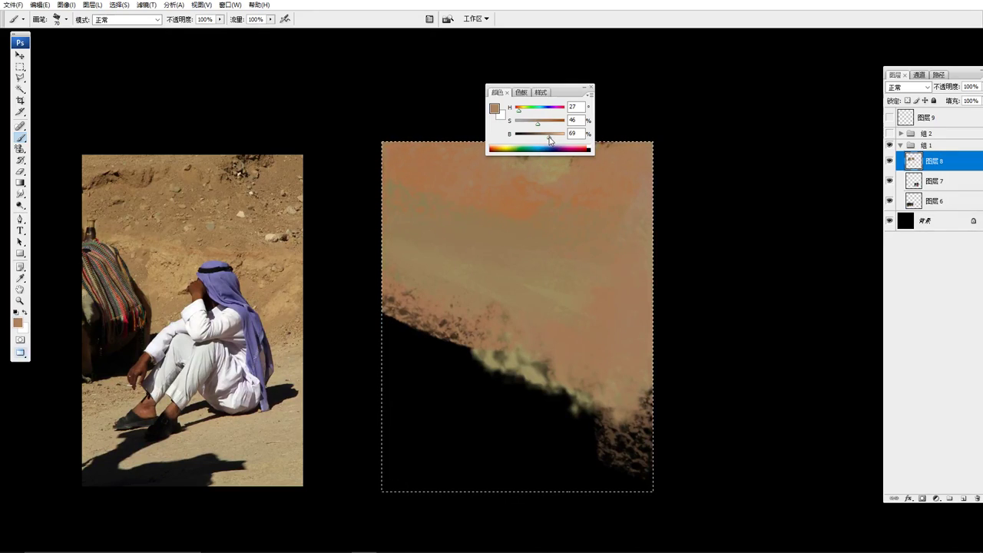
{"action": "left_click_drag", "start_coordinate": [552, 141], "coordinate": [553, 141]}
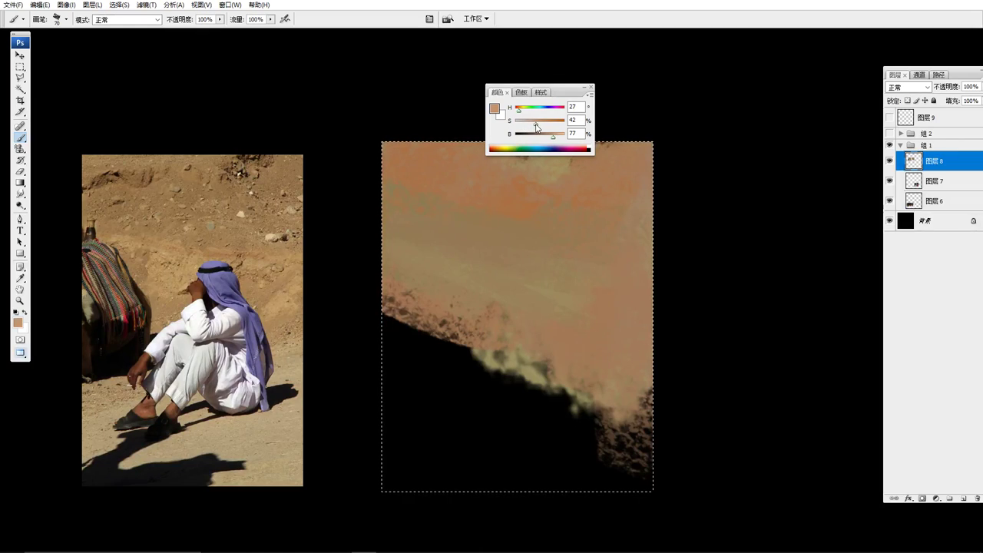
{"action": "left_click_drag", "start_coordinate": [534, 124], "coordinate": [532, 128]}
{"action": "mouse_move", "coordinate": [652, 444]}
{"action": "left_mouse_down"}
{"action": "mouse_move", "coordinate": [351, 472]}
{"action": "mouse_move", "coordinate": [699, 465]}
{"action": "mouse_move", "coordinate": [418, 434]}
{"action": "mouse_move", "coordinate": [638, 427]}
{"action": "mouse_move", "coordinate": [581, 461]}
{"action": "mouse_move", "coordinate": [499, 474]}
{"action": "mouse_move", "coordinate": [584, 419]}
{"action": "mouse_move", "coordinate": [419, 407]}
{"action": "mouse_move", "coordinate": [476, 381]}
{"action": "mouse_move", "coordinate": [442, 386]}
{"action": "mouse_move", "coordinate": [630, 367]}
{"action": "mouse_move", "coordinate": [430, 369]}
{"action": "mouse_move", "coordinate": [507, 380]}
{"action": "left_mouse_up"}
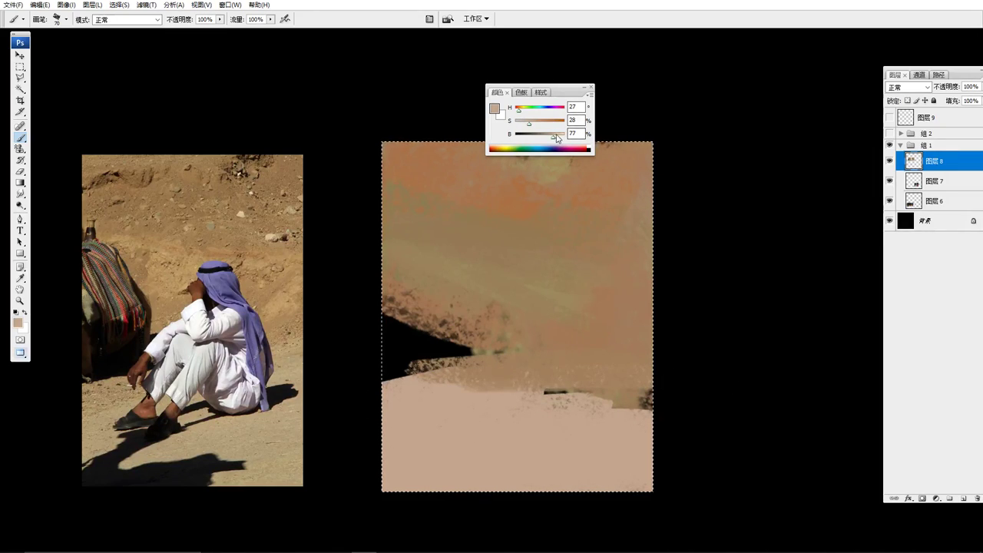
- Darken the colour to B 68 and brush streaky darker tan over the lower canvas
{"action": "left_click_drag", "start_coordinate": [557, 138], "coordinate": [549, 137]}
{"action": "mouse_move", "coordinate": [423, 411]}
{"action": "left_mouse_down"}
{"action": "mouse_move", "coordinate": [522, 400]}
{"action": "mouse_move", "coordinate": [353, 453]}
{"action": "mouse_move", "coordinate": [607, 461]}
{"action": "left_mouse_up"}
{"action": "left_click_drag", "start_coordinate": [529, 123], "coordinate": [536, 125]}
{"action": "mouse_move", "coordinate": [361, 446]}
{"action": "left_mouse_down"}
{"action": "mouse_move", "coordinate": [651, 454]}
{"action": "mouse_move", "coordinate": [399, 480]}
{"action": "left_mouse_up"}
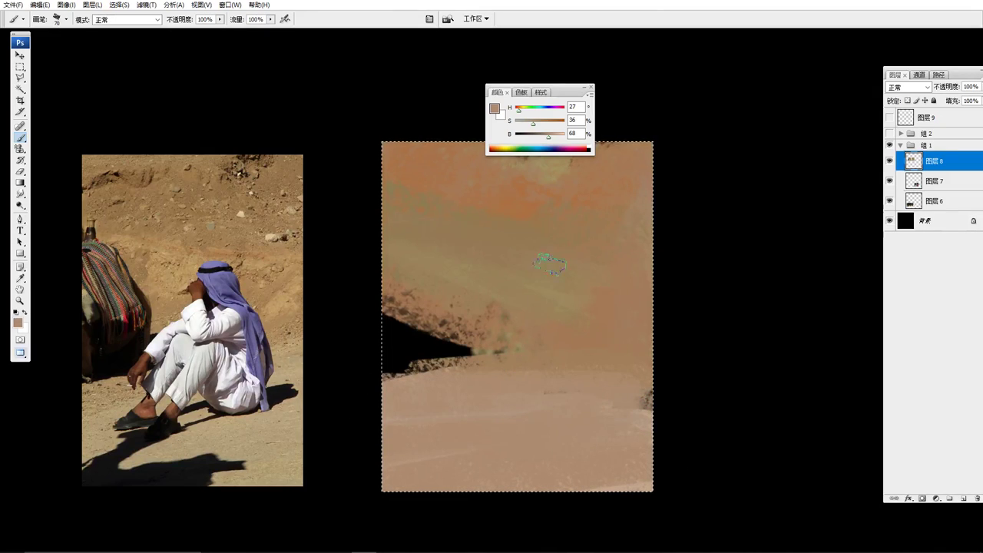
- Shrink the brush to 40 and brighten the colour to a near-white cream (H 27, S 4%, B 95%)
{"action": "key", "text": "bracketleft"}
{"action": "key", "text": "bracketleft"}
{"action": "key", "text": "bracketleft"}
{"action": "key", "text": "bracketleft"}
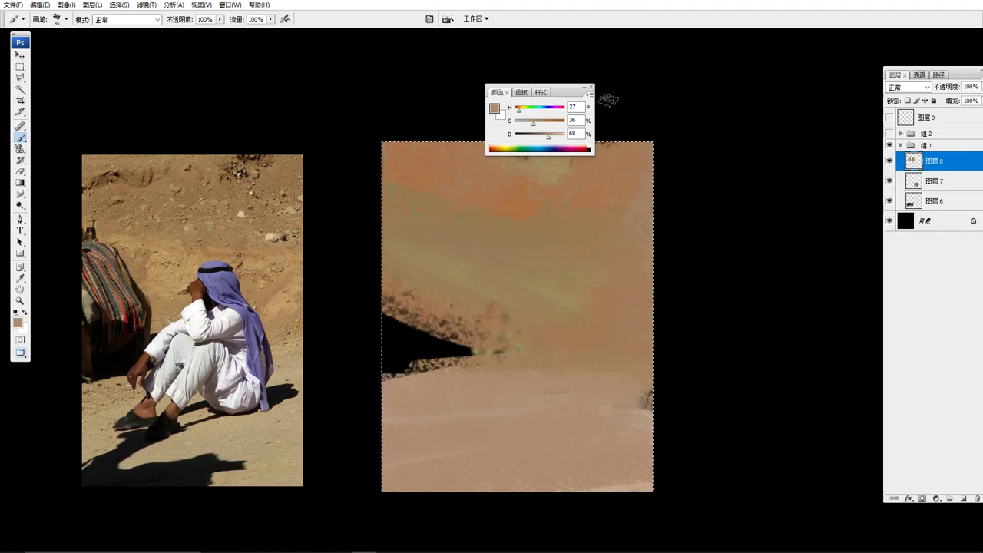
{"action": "left_click_drag", "start_coordinate": [574, 90], "coordinate": [570, 88]}
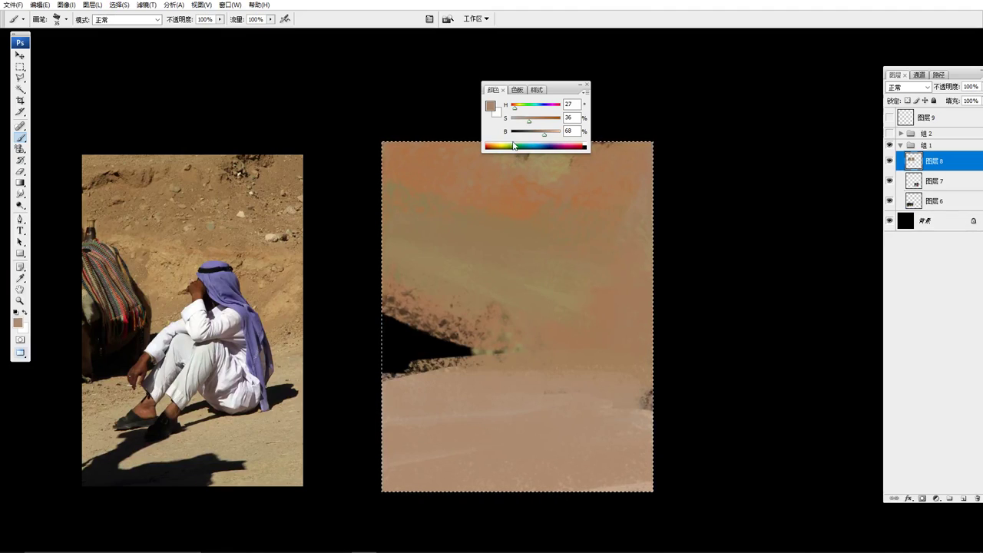
{"action": "left_click", "coordinate": [558, 132]}
- Paint a near-white diagonal robe shape, refined with light greys and extended upward
{"action": "left_click_drag", "start_coordinate": [520, 125], "coordinate": [512, 122]}
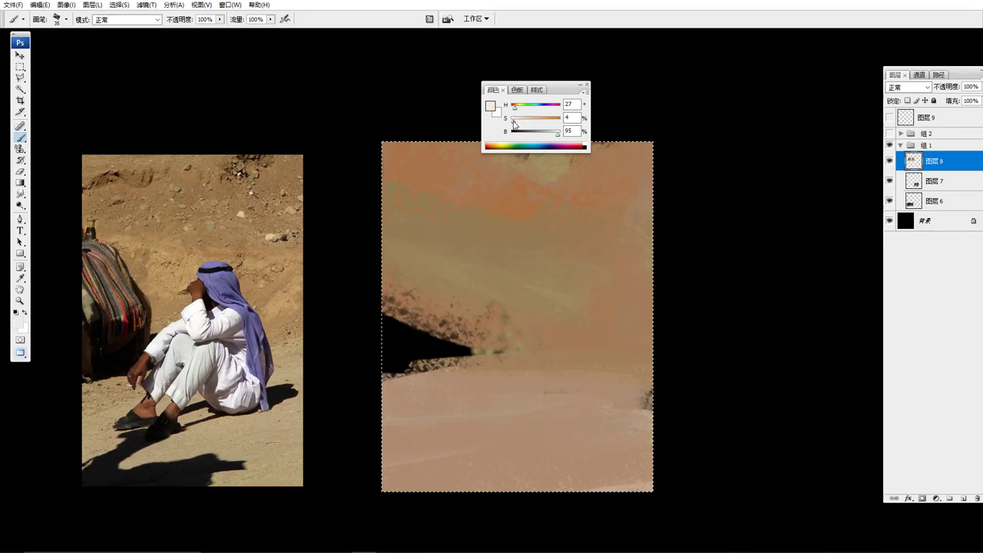
{"action": "mouse_move", "coordinate": [514, 363]}
{"action": "left_mouse_down"}
{"action": "mouse_move", "coordinate": [530, 349]}
{"action": "mouse_move", "coordinate": [438, 419]}
{"action": "mouse_move", "coordinate": [507, 361]}
{"action": "mouse_move", "coordinate": [438, 436]}
{"action": "left_mouse_up"}
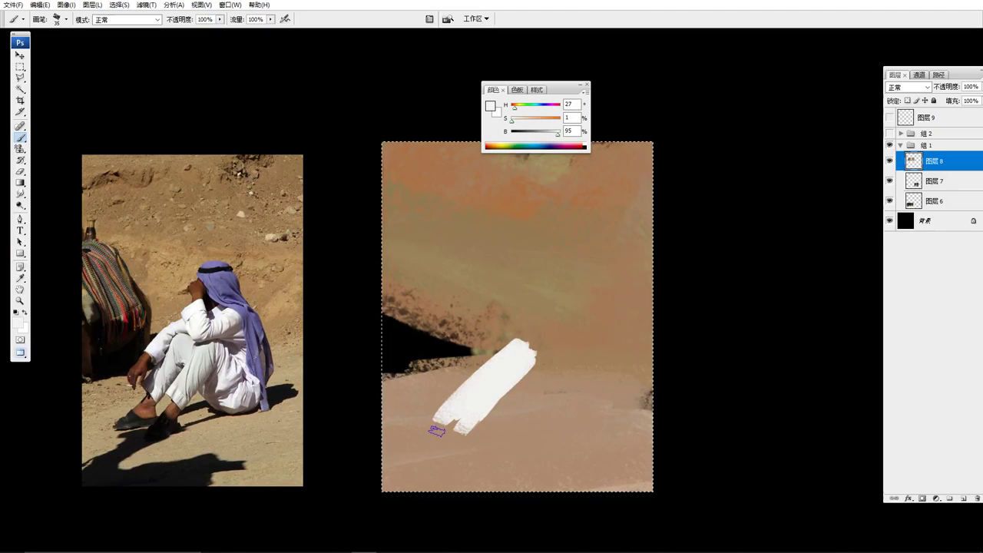
{"action": "left_click_drag", "start_coordinate": [559, 135], "coordinate": [551, 134]}
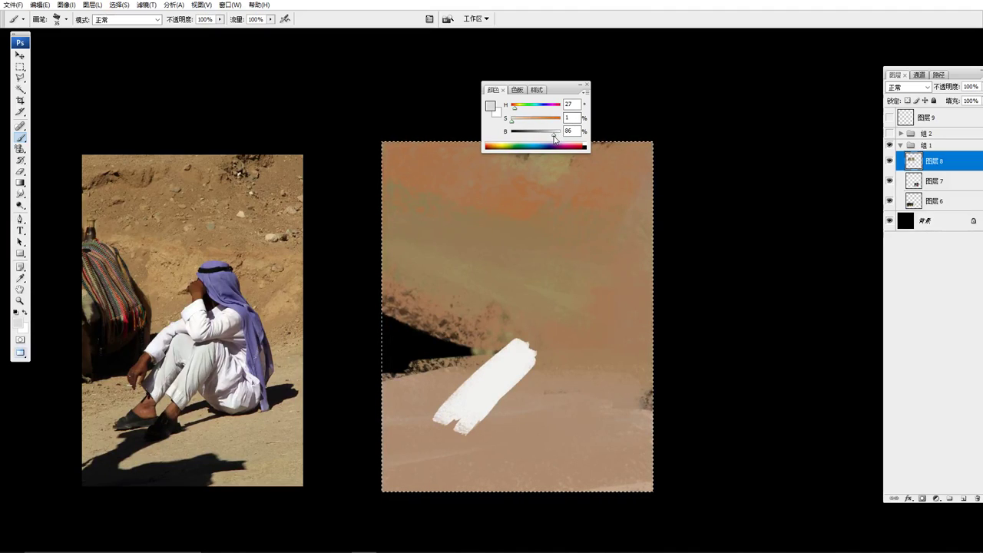
{"action": "mouse_move", "coordinate": [509, 355]}
{"action": "left_mouse_down"}
{"action": "mouse_move", "coordinate": [453, 412]}
{"action": "mouse_move", "coordinate": [472, 417]}
{"action": "left_mouse_up"}
{"action": "left_click", "coordinate": [523, 353], "text": "alt"}
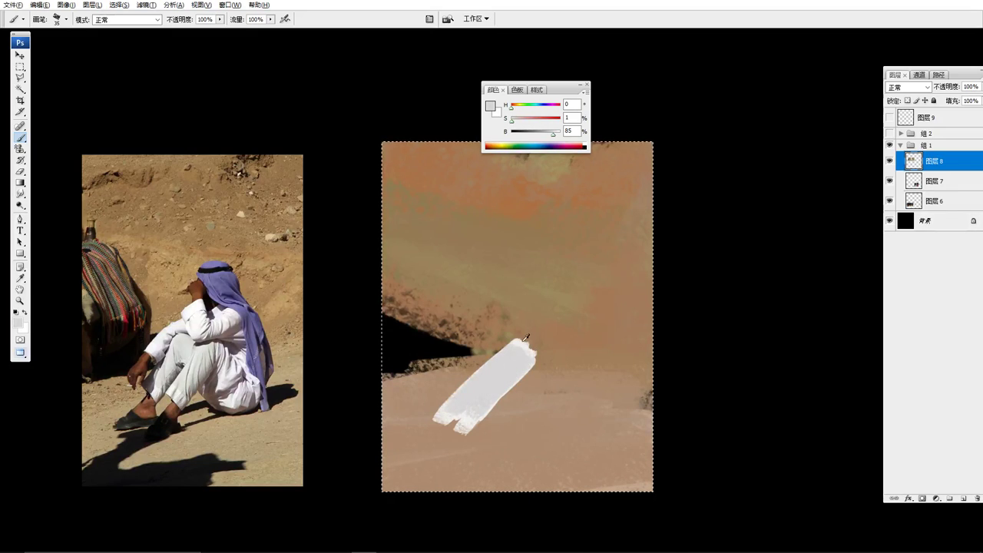
{"action": "left_click", "coordinate": [525, 342], "text": "alt"}
{"action": "left_click_drag", "start_coordinate": [519, 344], "coordinate": [449, 411]}
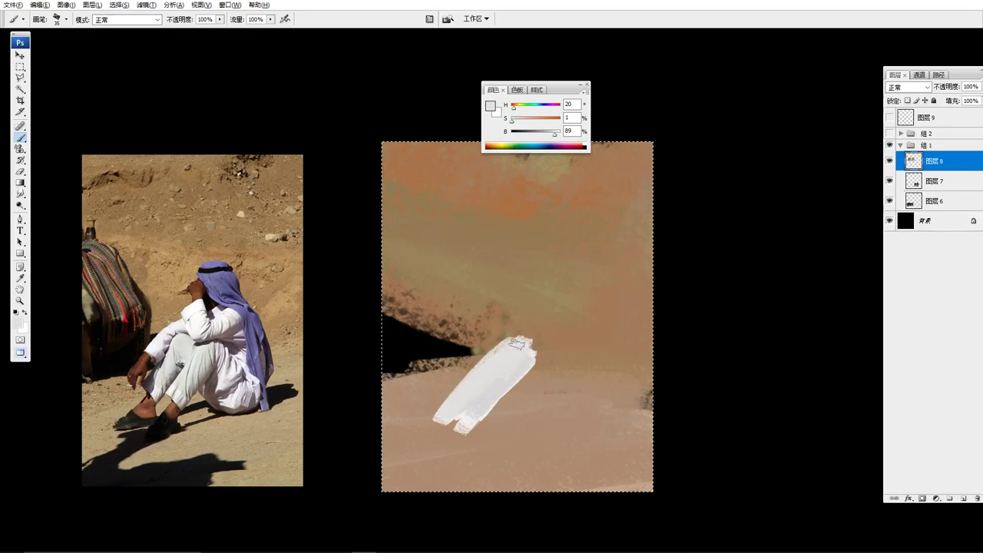
{"action": "mouse_move", "coordinate": [534, 352]}
{"action": "left_mouse_down"}
{"action": "mouse_move", "coordinate": [516, 382]}
{"action": "mouse_move", "coordinate": [535, 334]}
{"action": "mouse_move", "coordinate": [504, 362]}
{"action": "mouse_move", "coordinate": [536, 320]}
{"action": "mouse_move", "coordinate": [552, 357]}
{"action": "mouse_move", "coordinate": [557, 308]}
{"action": "left_mouse_up"}
- With a size-20 brush, add a grey shading stroke across the robe's top, softened lighter
{"action": "key", "text": "bracketleft"}
{"action": "key", "text": "bracketleft"}
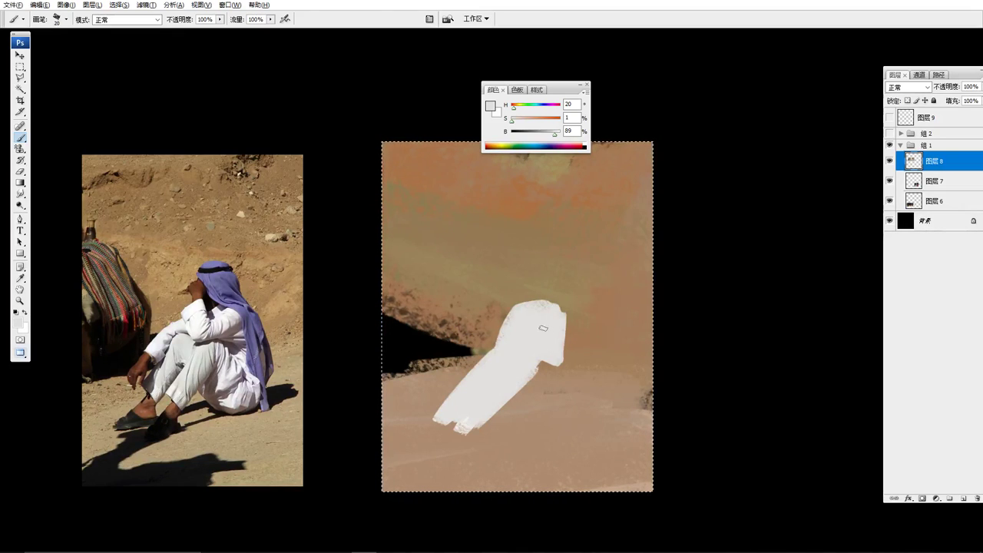
{"action": "left_click", "coordinate": [543, 304], "text": "alt"}
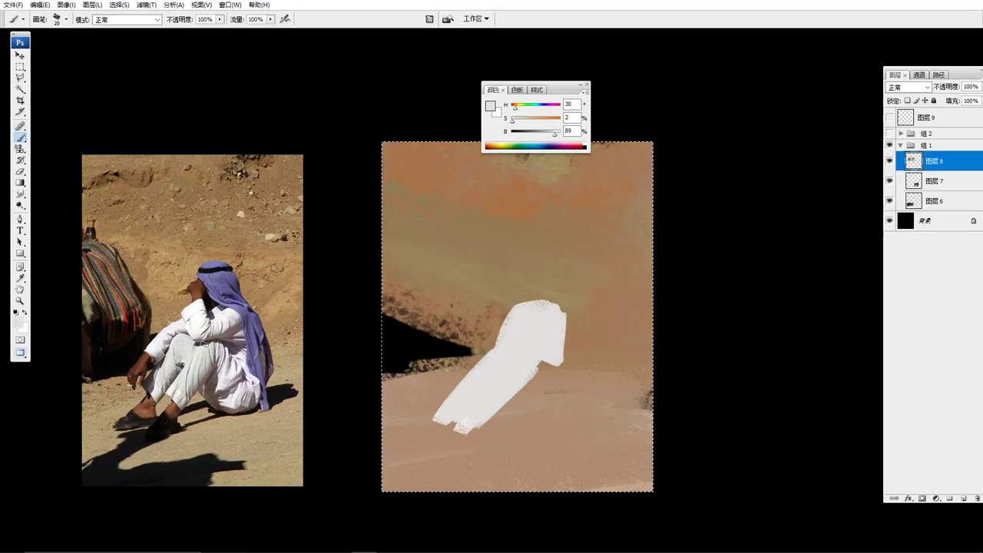
{"action": "left_click", "coordinate": [537, 327], "text": "alt"}
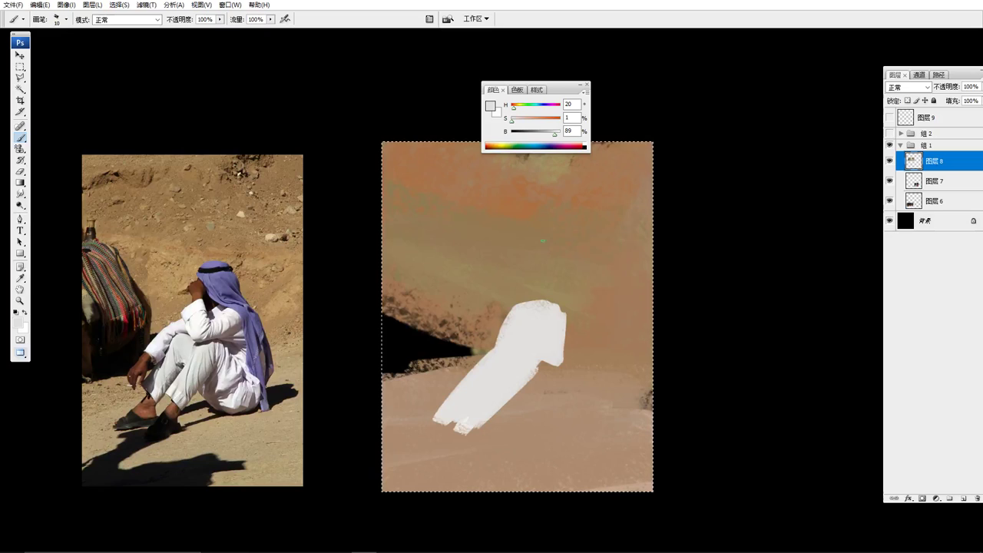
{"action": "left_click_drag", "start_coordinate": [551, 134], "coordinate": [520, 122]}
{"action": "left_click", "coordinate": [519, 120]}
{"action": "left_click_drag", "start_coordinate": [543, 330], "coordinate": [514, 340]}
{"action": "left_click_drag", "start_coordinate": [540, 133], "coordinate": [520, 121]}
{"action": "mouse_move", "coordinate": [545, 330]}
{"action": "left_mouse_down"}
{"action": "mouse_move", "coordinate": [560, 312]}
{"action": "mouse_move", "coordinate": [512, 338]}
{"action": "mouse_move", "coordinate": [554, 329]}
{"action": "left_mouse_up"}
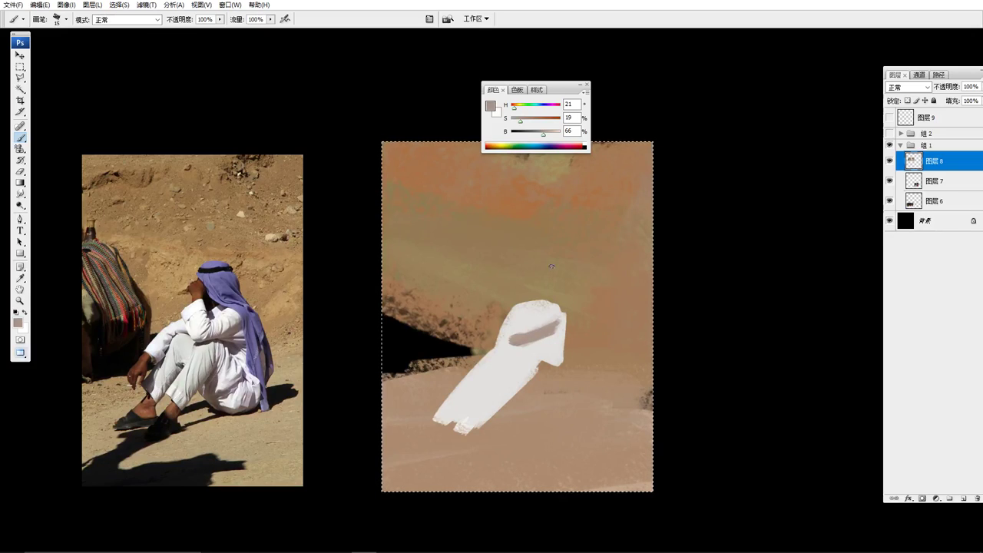
- Paint a darker blue-grey shadow under the hood and enlarge it
{"action": "left_click_drag", "start_coordinate": [543, 135], "coordinate": [535, 141]}
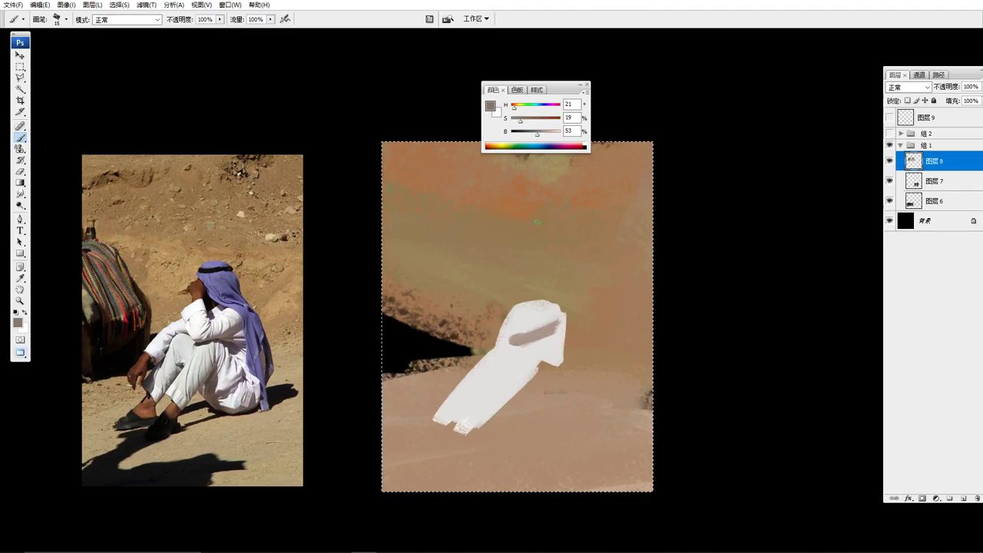
{"action": "left_click", "coordinate": [534, 330], "text": "alt"}
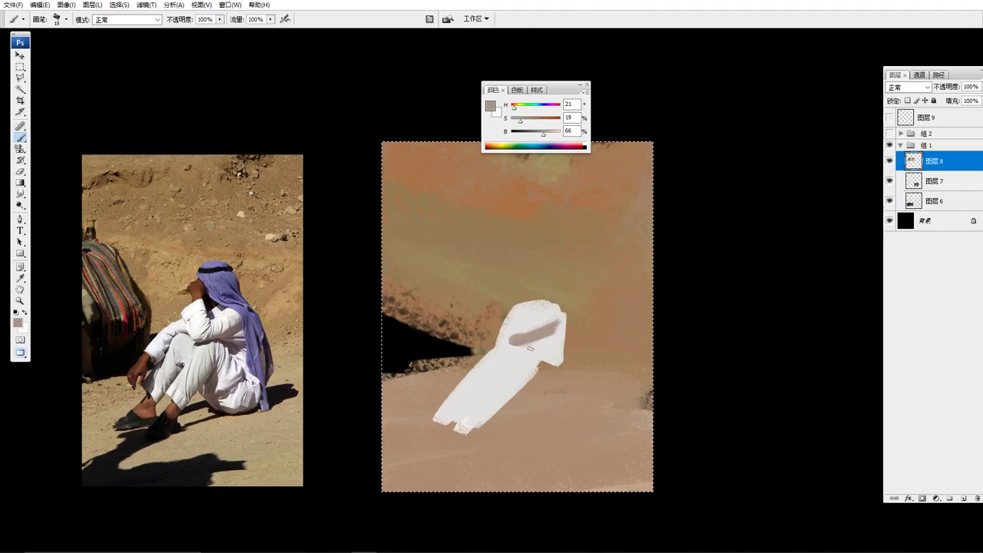
{"action": "left_click_drag", "start_coordinate": [544, 133], "coordinate": [538, 133]}
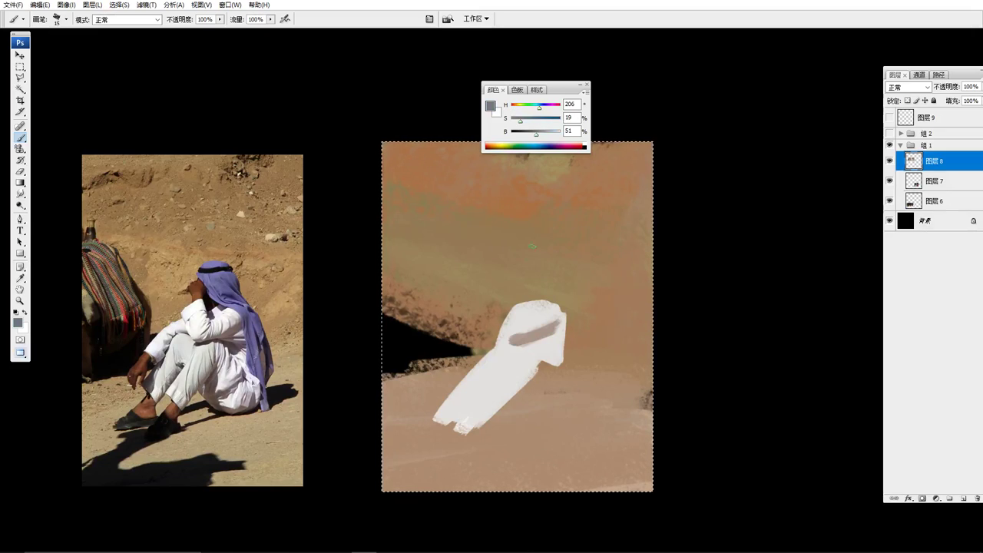
{"action": "mouse_move", "coordinate": [540, 338]}
{"action": "left_mouse_down"}
{"action": "mouse_move", "coordinate": [521, 345]}
{"action": "mouse_move", "coordinate": [541, 346]}
{"action": "left_mouse_up"}
{"action": "left_click", "coordinate": [539, 338], "text": "alt"}
{"action": "left_click_drag", "start_coordinate": [538, 134], "coordinate": [532, 134]}
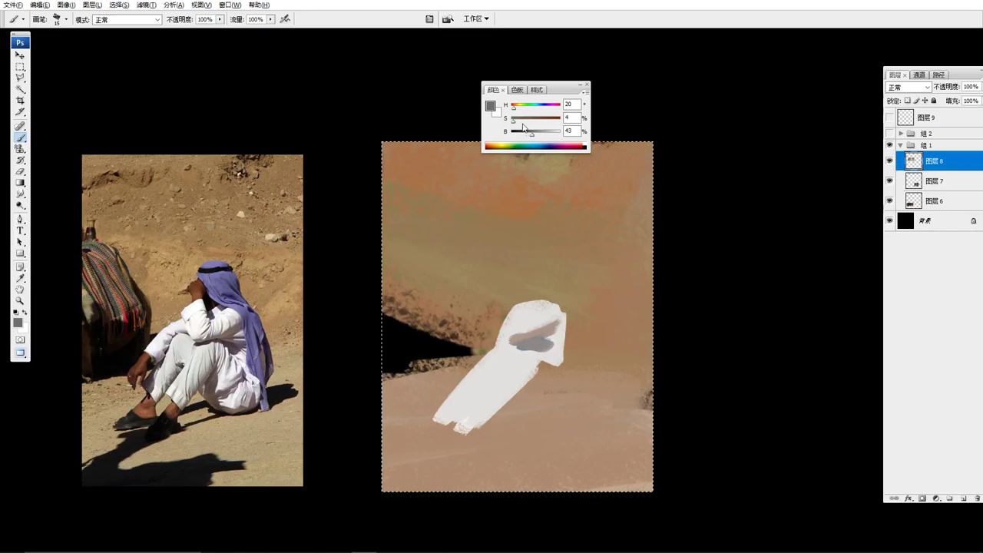
{"action": "left_click_drag", "start_coordinate": [541, 338], "coordinate": [535, 344]}
- Reshape the shadow patch with sampled greys around H 22, S 8%, B 53%
{"action": "left_click", "coordinate": [542, 338], "text": "alt"}
{"action": "left_click", "coordinate": [542, 333], "text": "alt"}
{"action": "left_click", "coordinate": [537, 338], "text": "alt"}
{"action": "mouse_move", "coordinate": [536, 341]}
{"action": "left_mouse_down"}
{"action": "mouse_move", "coordinate": [526, 346]}
{"action": "mouse_move", "coordinate": [544, 328]}
{"action": "left_mouse_up"}
{"action": "left_click", "coordinate": [544, 336], "text": "alt"}
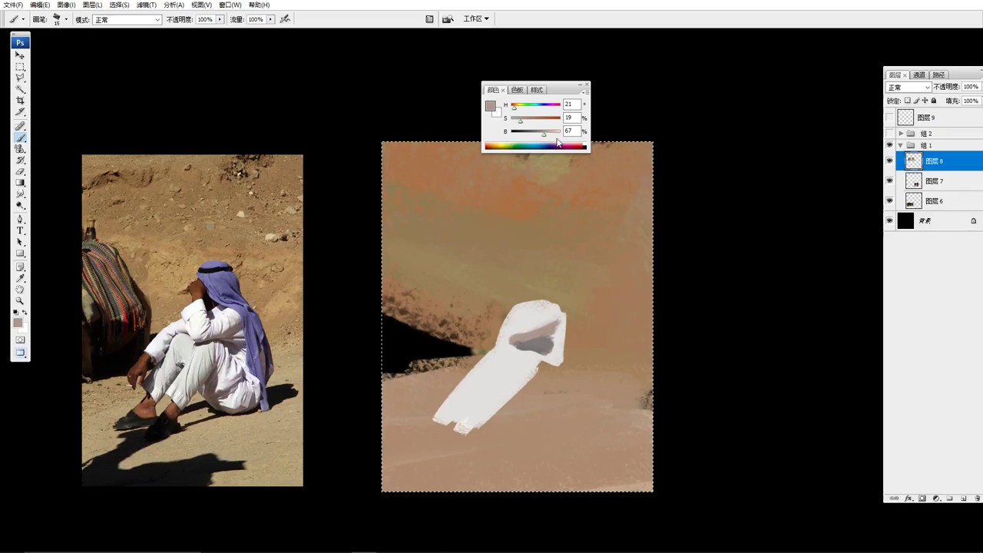
{"action": "left_click", "coordinate": [548, 328], "text": "alt"}
{"action": "left_click", "coordinate": [542, 307], "text": "alt"}
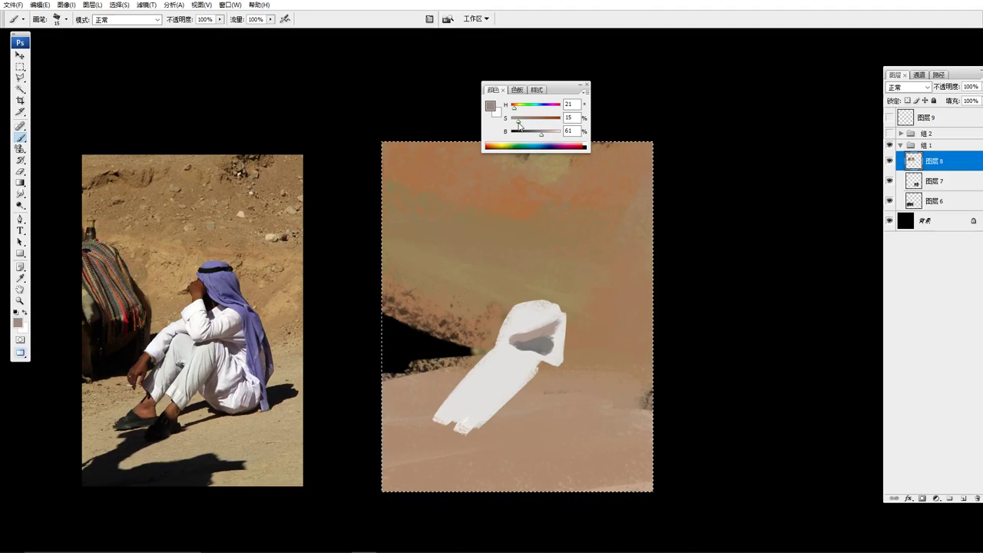
{"action": "left_click_drag", "start_coordinate": [519, 125], "coordinate": [516, 135]}
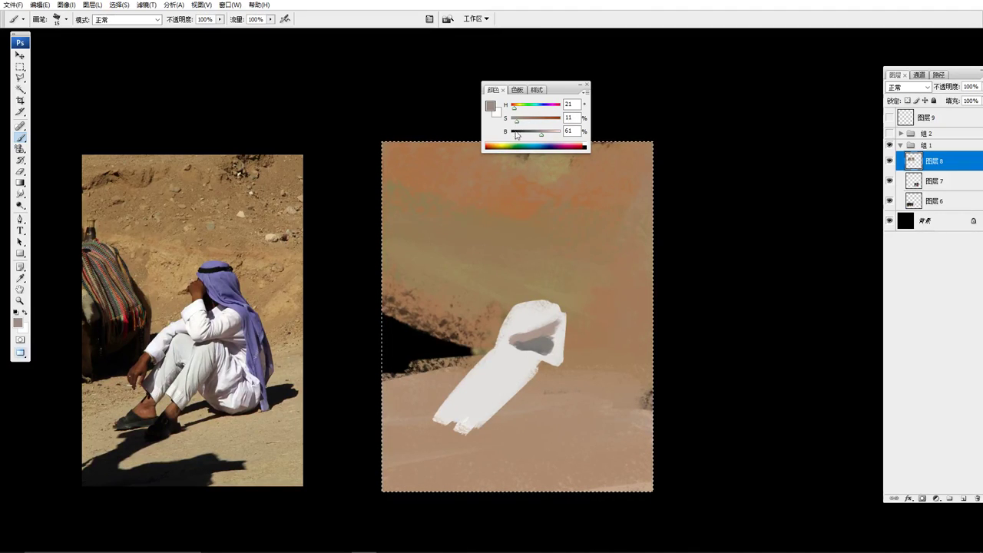
- Extend the hood shadow down-left, then pan both images and reposition the Color panel
{"action": "left_click", "coordinate": [523, 346], "text": "alt"}
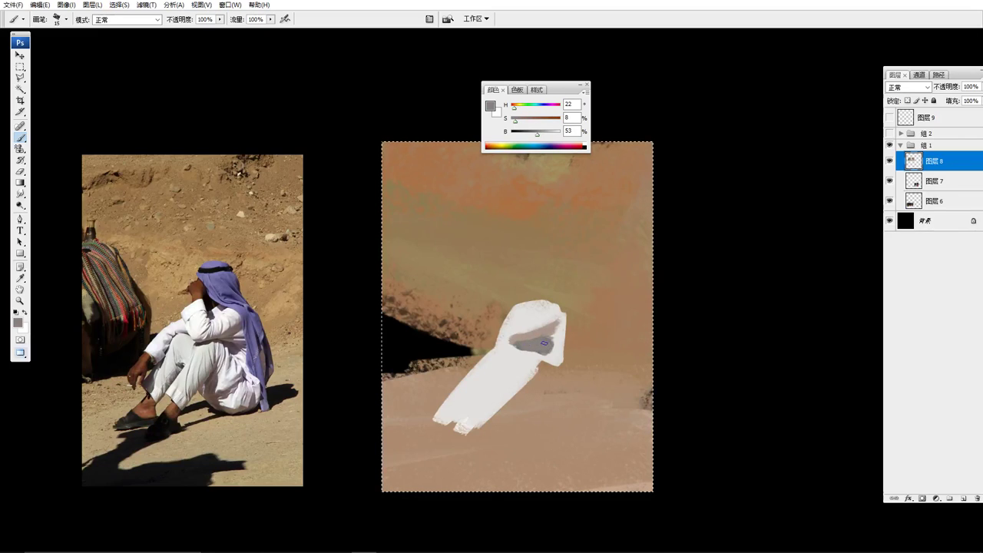
{"action": "left_click_drag", "start_coordinate": [544, 342], "coordinate": [527, 353]}
{"action": "left_click_drag", "start_coordinate": [582, 293], "coordinate": [588, 268]}
{"action": "left_click_drag", "start_coordinate": [538, 84], "coordinate": [726, 53]}
{"action": "left_click_drag", "start_coordinate": [656, 113], "coordinate": [645, 112]}
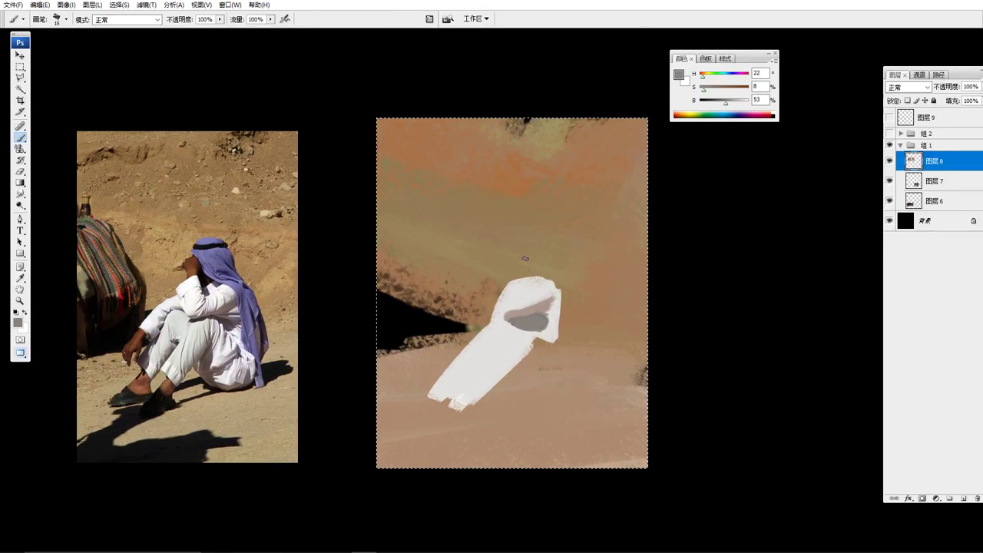
{"action": "left_click_drag", "start_coordinate": [546, 259], "coordinate": [535, 257]}
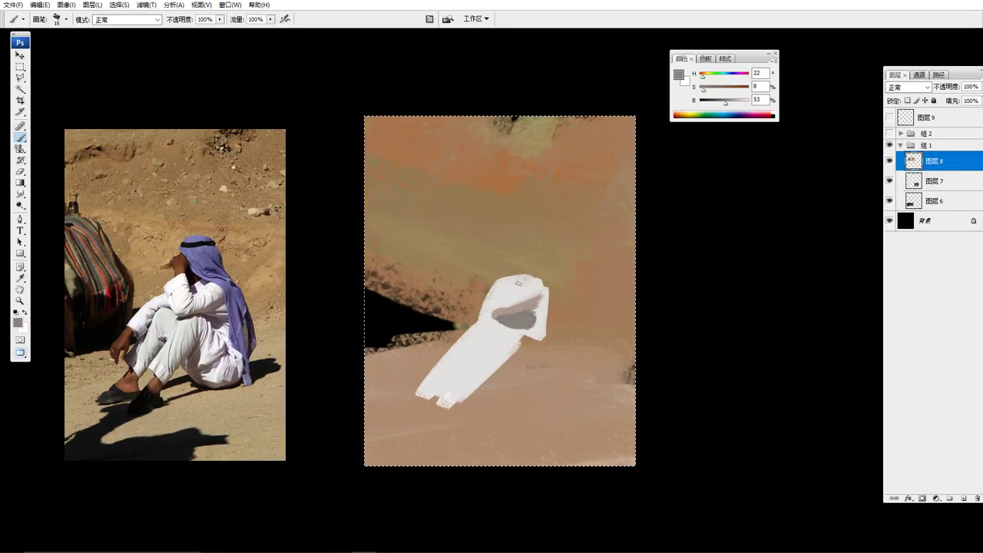
{"action": "left_click_drag", "start_coordinate": [592, 235], "coordinate": [569, 241]}
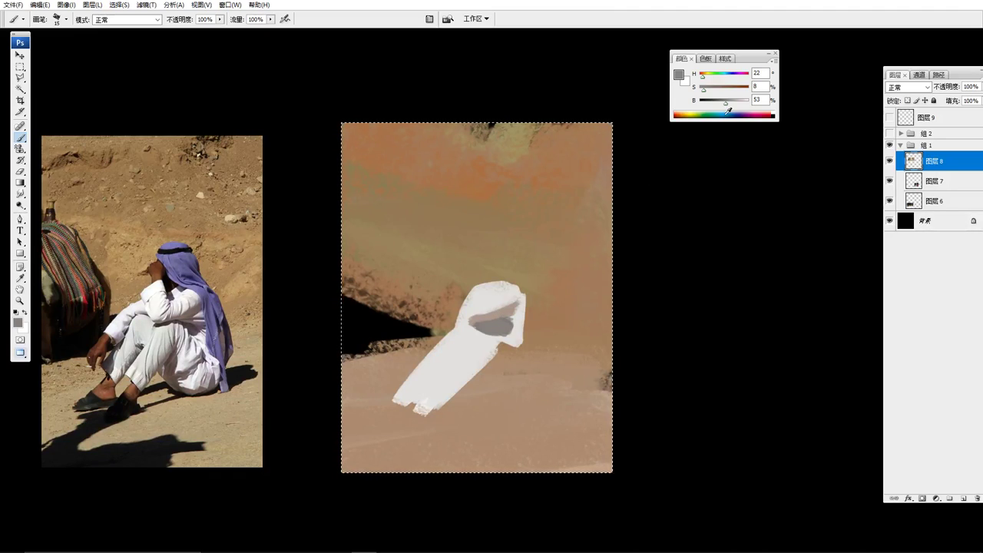
{"action": "left_click_drag", "start_coordinate": [738, 58], "coordinate": [711, 184]}
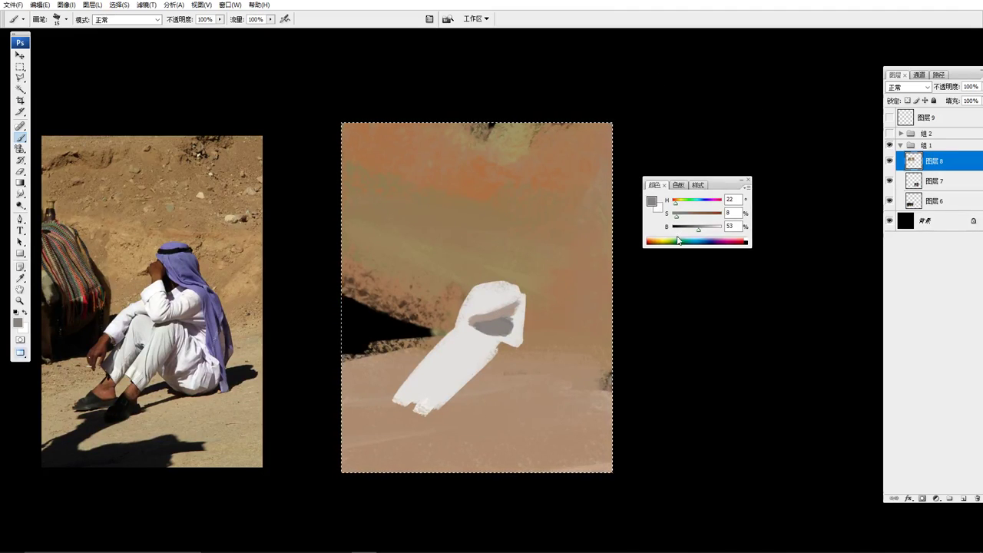
- Mix a purple and paint the headscarf over the figure's head, widening it downward
{"action": "left_click", "coordinate": [500, 311], "text": "alt"}
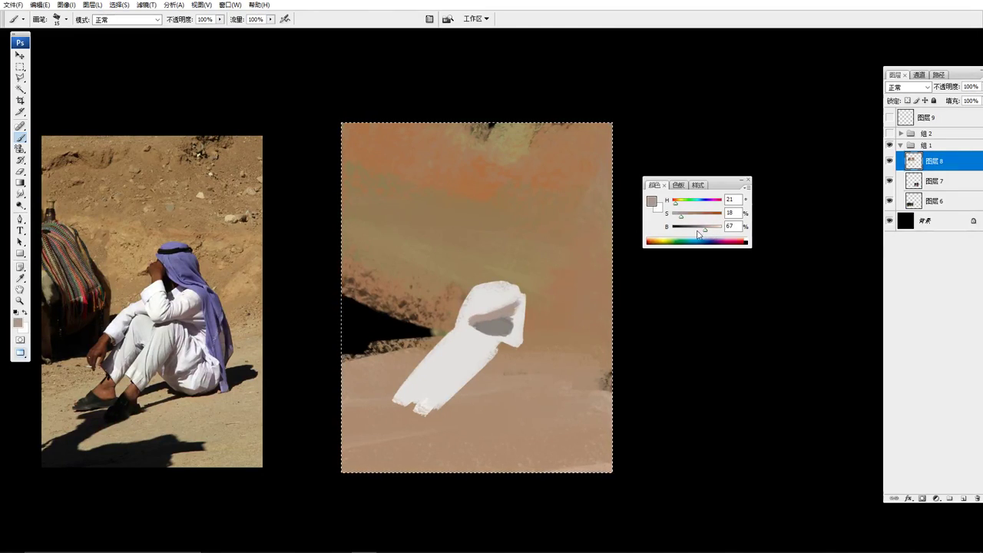
{"action": "mouse_move", "coordinate": [699, 229]}
{"action": "left_mouse_down"}
{"action": "mouse_move", "coordinate": [702, 207]}
{"action": "mouse_move", "coordinate": [714, 207]}
{"action": "mouse_move", "coordinate": [693, 219]}
{"action": "left_mouse_up"}
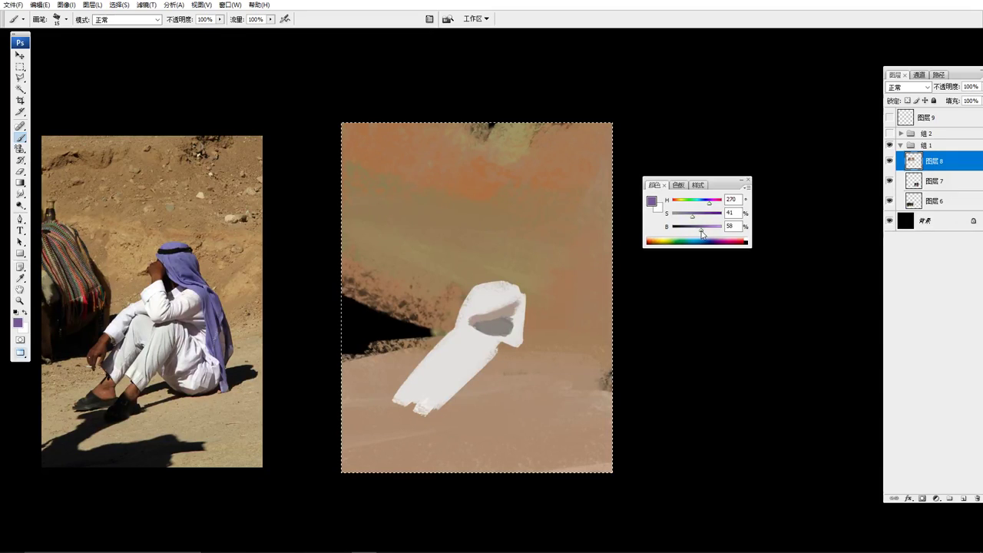
{"action": "left_click_drag", "start_coordinate": [702, 234], "coordinate": [700, 233]}
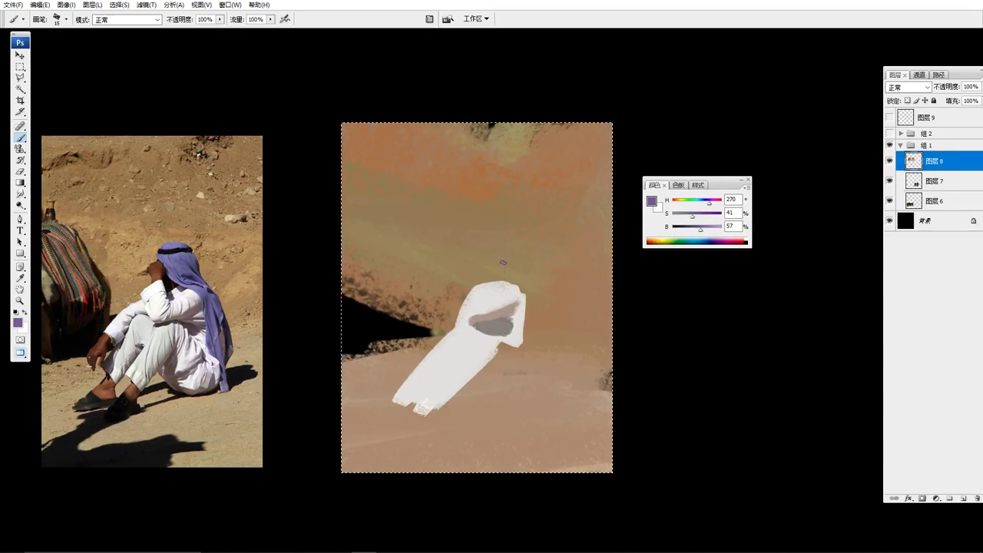
{"action": "mouse_move", "coordinate": [504, 262]}
{"action": "left_mouse_down"}
{"action": "mouse_move", "coordinate": [518, 282]}
{"action": "mouse_move", "coordinate": [503, 287]}
{"action": "mouse_move", "coordinate": [487, 258]}
{"action": "mouse_move", "coordinate": [485, 275]}
{"action": "mouse_move", "coordinate": [496, 253]}
{"action": "left_mouse_up"}
{"action": "mouse_move", "coordinate": [504, 285]}
{"action": "left_mouse_down"}
{"action": "mouse_move", "coordinate": [523, 263]}
{"action": "mouse_move", "coordinate": [496, 283]}
{"action": "mouse_move", "coordinate": [522, 312]}
{"action": "mouse_move", "coordinate": [506, 283]}
{"action": "mouse_move", "coordinate": [511, 250]}
{"action": "mouse_move", "coordinate": [531, 343]}
{"action": "mouse_move", "coordinate": [507, 296]}
{"action": "left_mouse_up"}
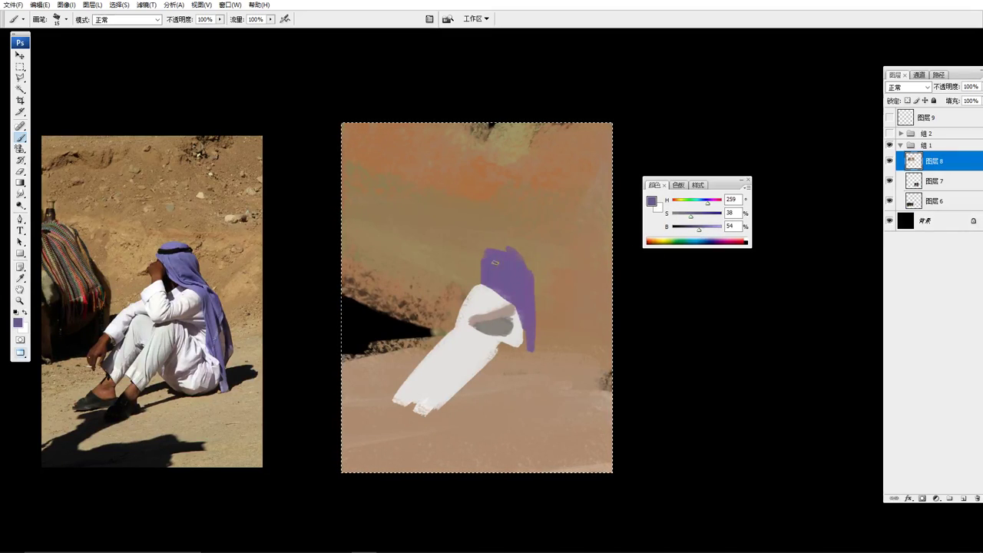
- With a larger brush, round the scarf in bluer purple (H 244, S 36%, B 54%) down the right side
{"action": "key", "text": "bracketright"}
{"action": "key", "text": "bracketright"}
{"action": "left_click_drag", "start_coordinate": [519, 294], "coordinate": [529, 330]}
{"action": "left_click_drag", "start_coordinate": [707, 205], "coordinate": [704, 204]}
{"action": "mouse_move", "coordinate": [496, 265]}
{"action": "left_mouse_down"}
{"action": "mouse_move", "coordinate": [517, 278]}
{"action": "mouse_move", "coordinate": [498, 257]}
{"action": "mouse_move", "coordinate": [514, 301]}
{"action": "mouse_move", "coordinate": [507, 252]}
{"action": "left_mouse_up"}
{"action": "left_click", "coordinate": [522, 303], "text": "alt"}
- Deselect the painting and switch to the Eyedropper
{"action": "left_click_drag", "start_coordinate": [555, 274], "coordinate": [563, 253]}
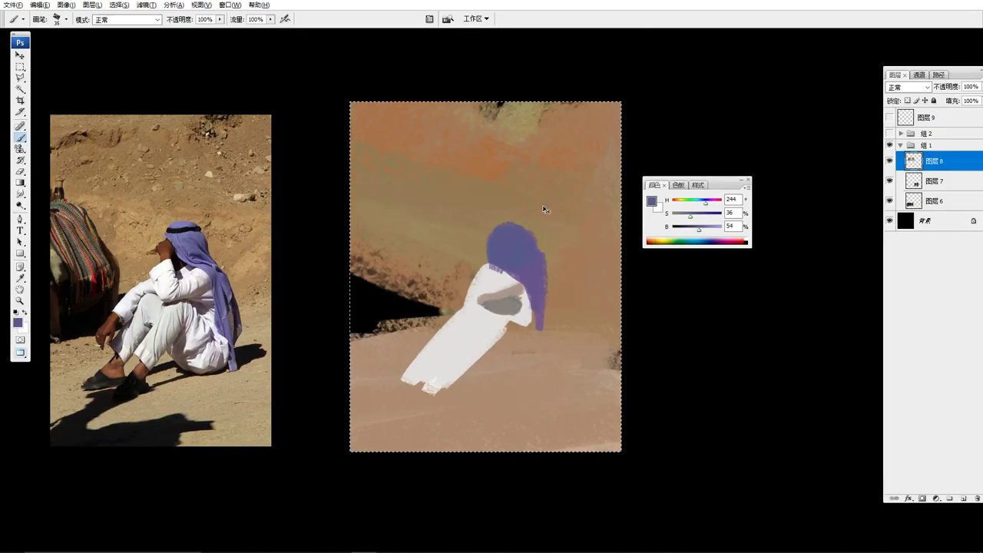
{"action": "key", "text": "ctrl+d"}
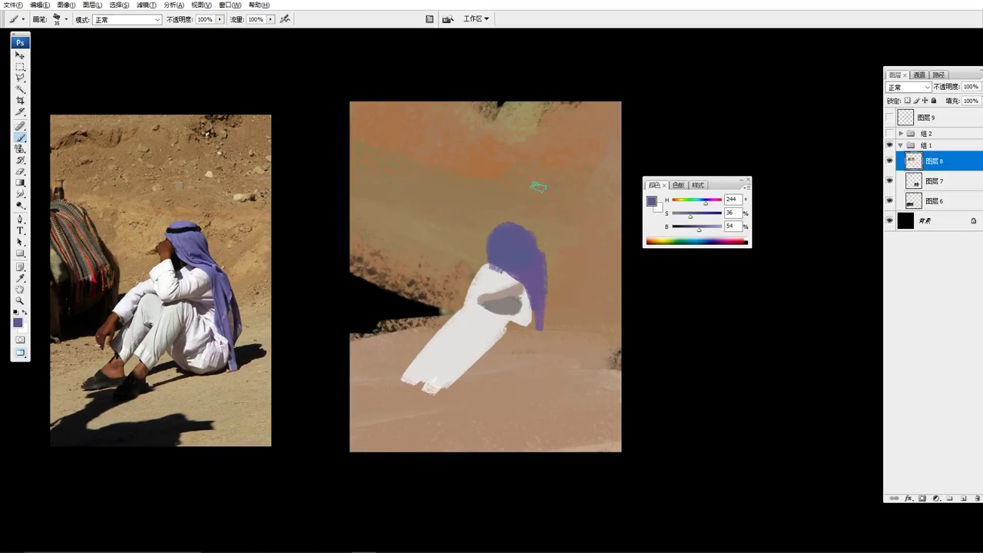
{"action": "key", "text": "i"}
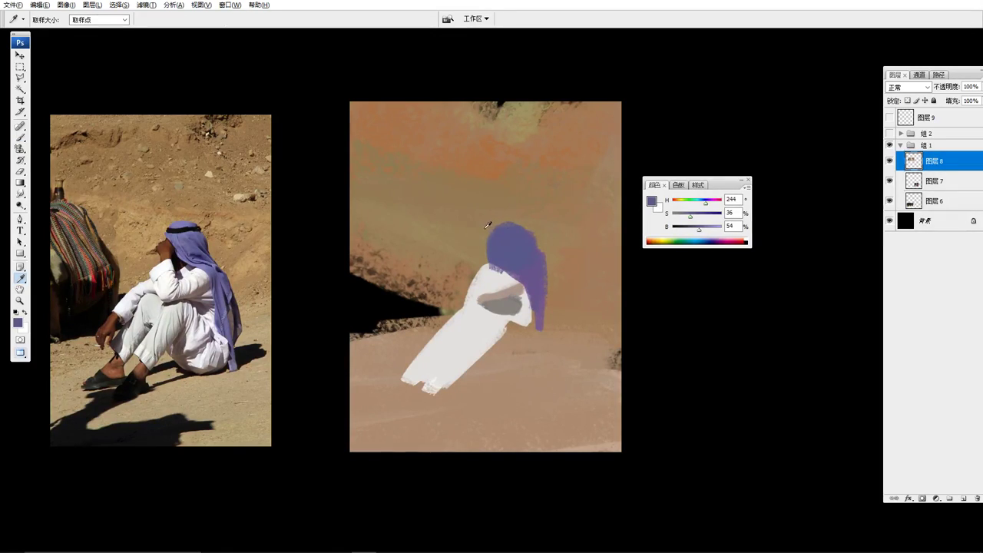
- Move the Color panel beside the images and sample the photo's sand tones against the study
{"action": "left_click_drag", "start_coordinate": [730, 177], "coordinate": [333, 66]}
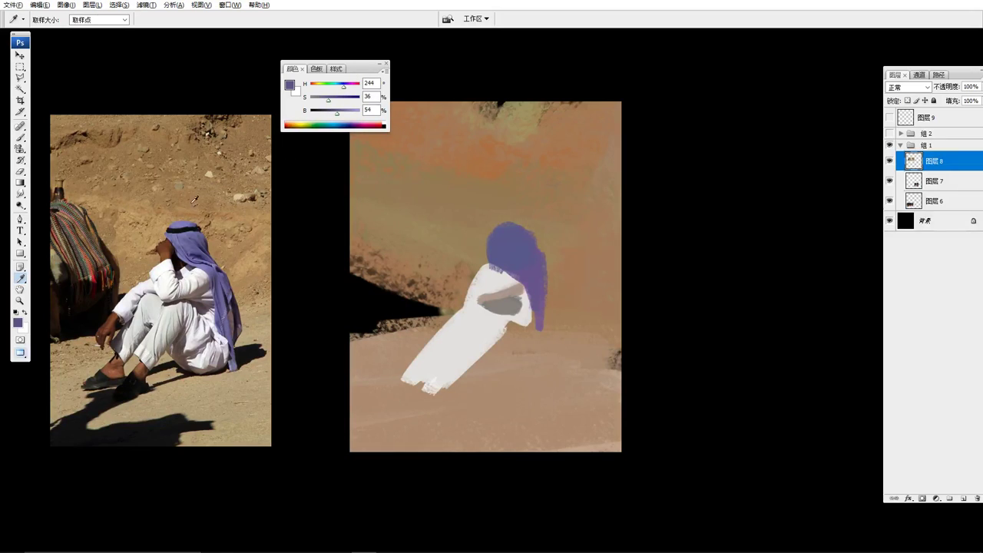
{"action": "left_click_drag", "start_coordinate": [195, 200], "coordinate": [198, 177]}
{"action": "left_click", "coordinate": [173, 158]}
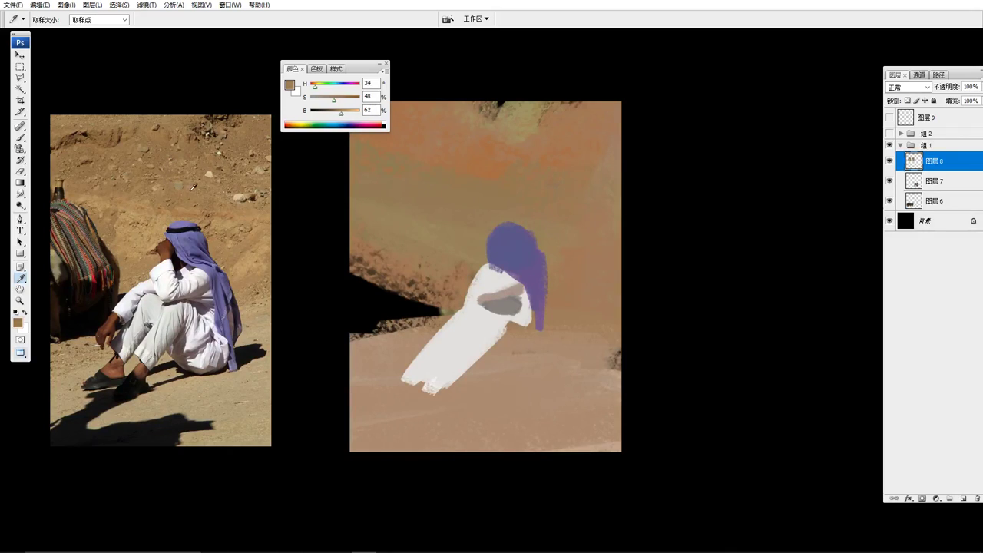
{"action": "left_click", "coordinate": [213, 185]}
{"action": "left_click", "coordinate": [214, 184]}
{"action": "mouse_move", "coordinate": [478, 162]}
{"action": "left_mouse_down"}
{"action": "mouse_move", "coordinate": [453, 166]}
{"action": "mouse_move", "coordinate": [562, 210]}
{"action": "left_mouse_up"}
- Compare the light sand colours of the photo and the painting
{"action": "left_click_drag", "start_coordinate": [207, 134], "coordinate": [180, 158]}
{"action": "left_click", "coordinate": [471, 326]}
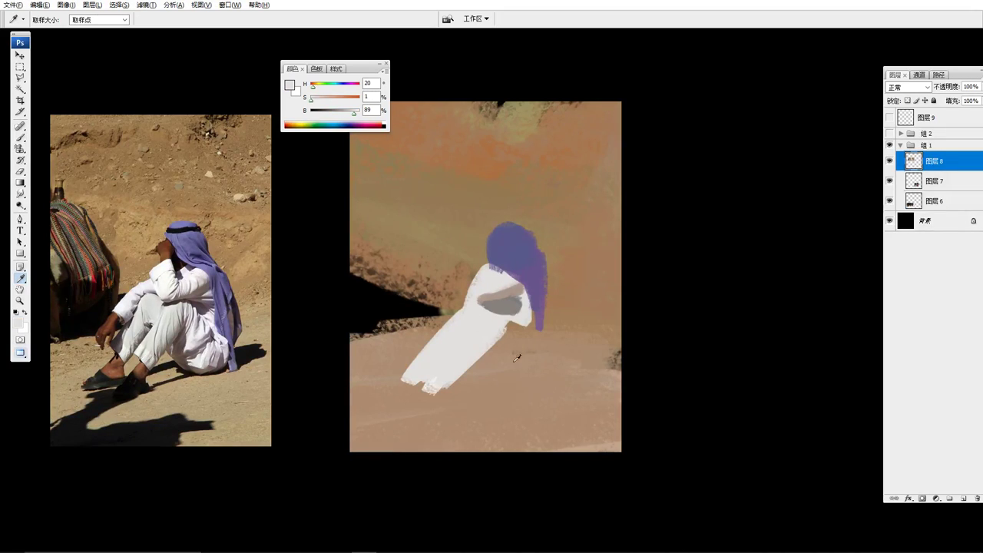
{"action": "left_click", "coordinate": [557, 411]}
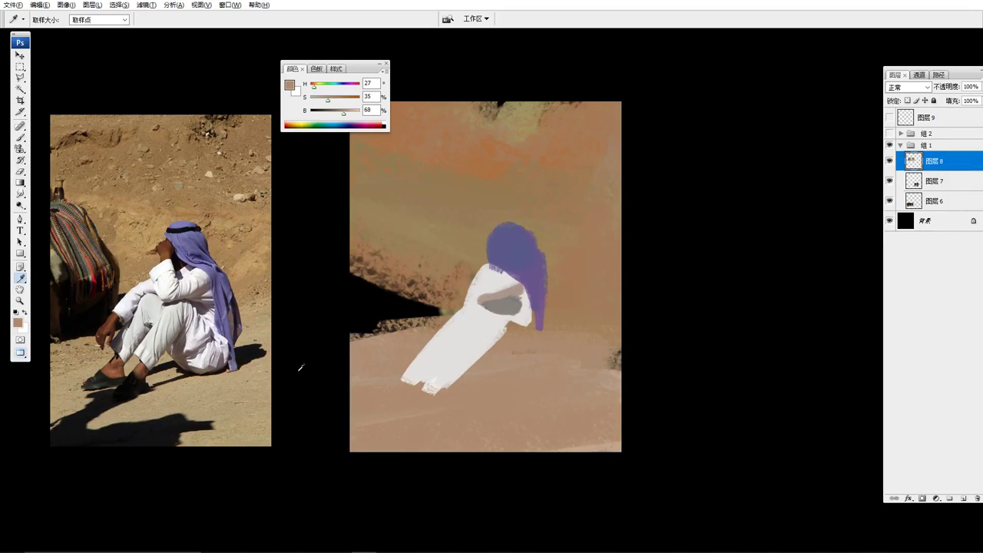
{"action": "left_click_drag", "start_coordinate": [300, 368], "coordinate": [218, 391]}
{"action": "left_click", "coordinate": [515, 413]}
{"action": "left_click", "coordinate": [234, 388]}
{"action": "left_click", "coordinate": [495, 405]}
- Compare the painted robe with the photo's sleeve, ending on pure white (H 0, S 0%, B 100%)
{"action": "left_click", "coordinate": [463, 314]}
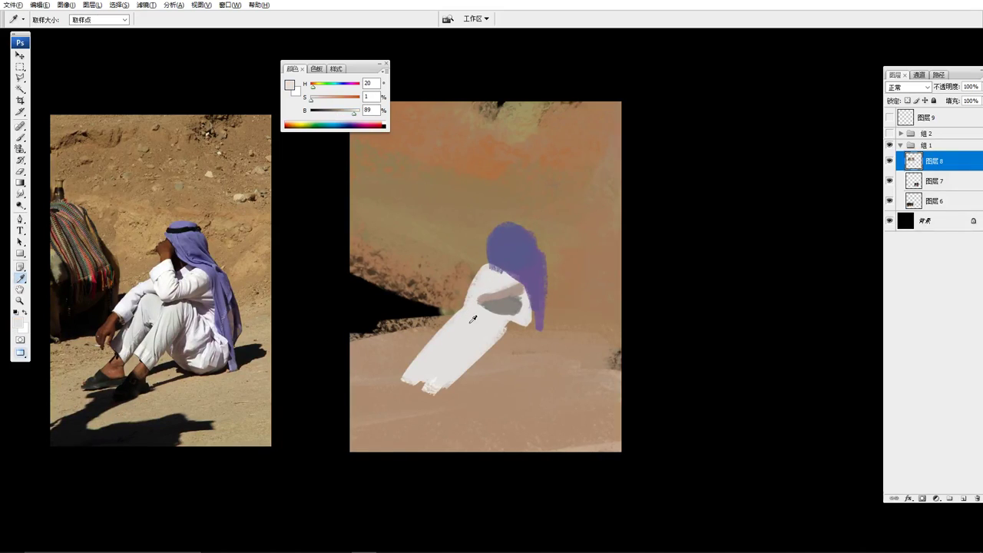
{"action": "left_click", "coordinate": [164, 271]}
{"action": "left_click", "coordinate": [472, 332]}
{"action": "left_click", "coordinate": [166, 262]}
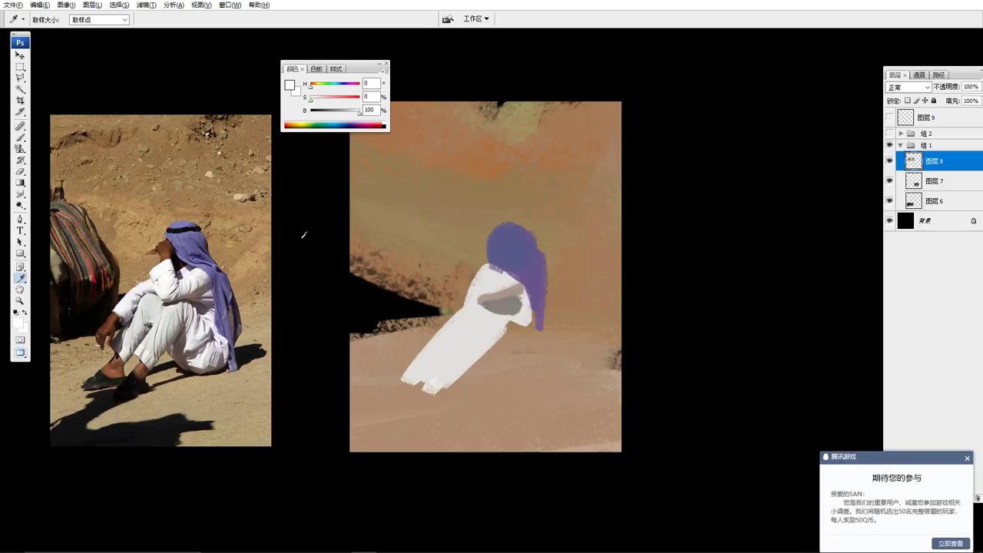
- Dismiss the game notification and sample the robe's white and shadow in the photo
{"action": "left_click", "coordinate": [967, 458]}
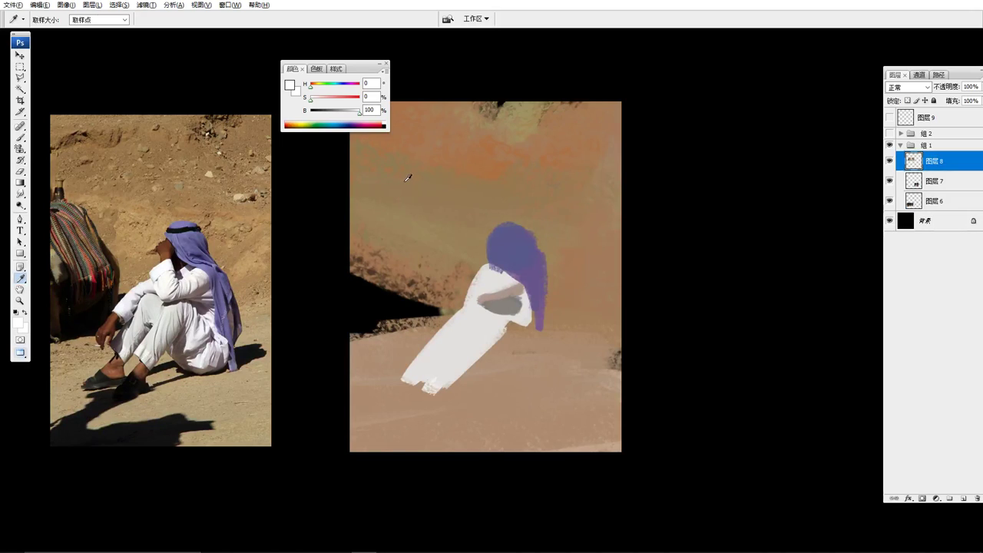
{"action": "left_click", "coordinate": [464, 324]}
{"action": "left_click", "coordinate": [196, 290]}
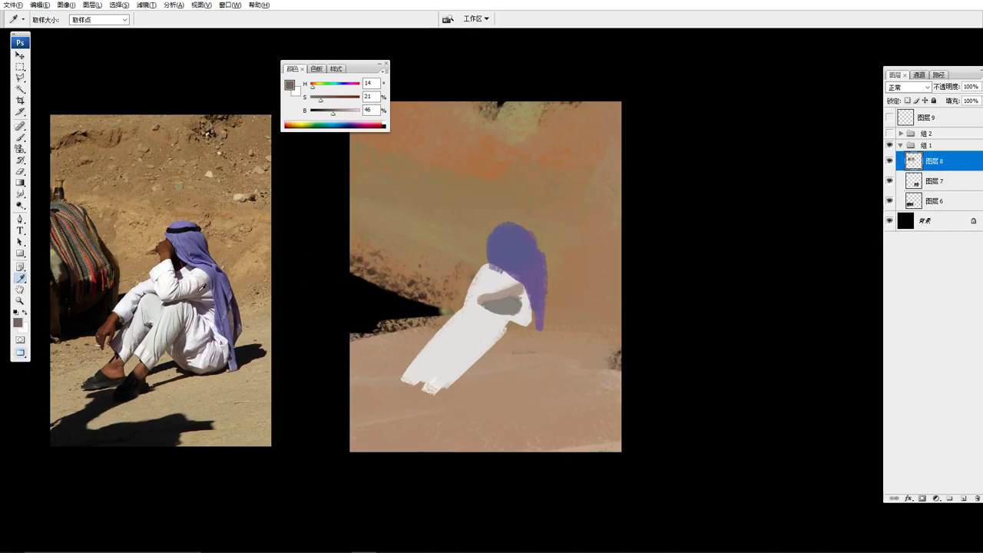
{"action": "left_click", "coordinate": [200, 289]}
- Match the photo's robe shadow on the study, ending on grey H 22, S 8%, B 53%
{"action": "left_click", "coordinate": [204, 287]}
{"action": "left_click", "coordinate": [508, 289]}
{"action": "left_click", "coordinate": [200, 290]}
{"action": "left_click", "coordinate": [498, 291]}
{"action": "left_click", "coordinate": [503, 304]}
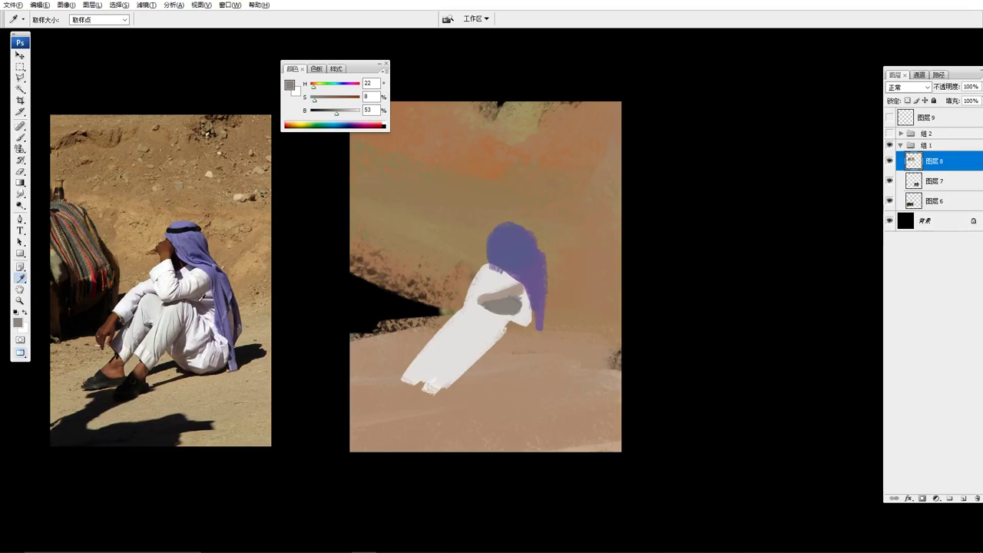
- Compare the photo's dark tones with the painted grey shadow, then sample the headscarf's purples
{"action": "left_click", "coordinate": [205, 305]}
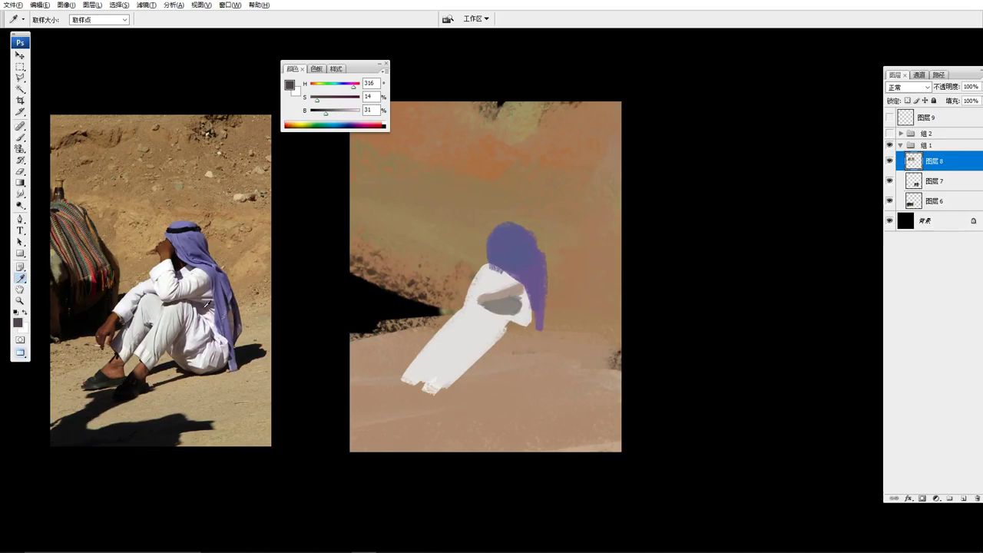
{"action": "left_click", "coordinate": [507, 305]}
{"action": "left_click", "coordinate": [205, 296]}
{"action": "left_click", "coordinate": [508, 306]}
{"action": "left_click", "coordinate": [505, 245]}
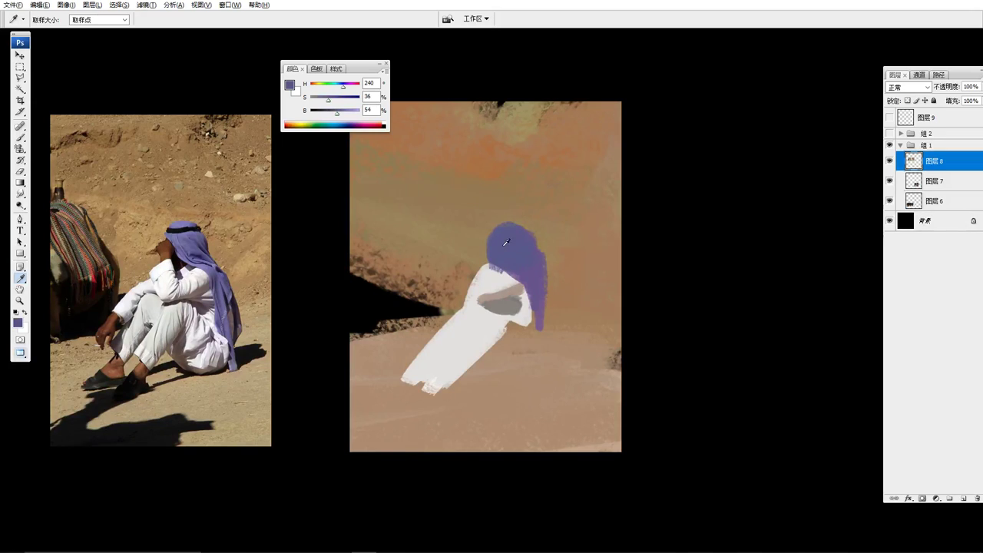
{"action": "left_click_drag", "start_coordinate": [516, 246], "coordinate": [524, 257]}
{"action": "left_click_drag", "start_coordinate": [195, 242], "coordinate": [195, 239]}
- Reset colours and select layer 图层7 holding the falcon photo, making room beside it
{"action": "key", "text": "d"}
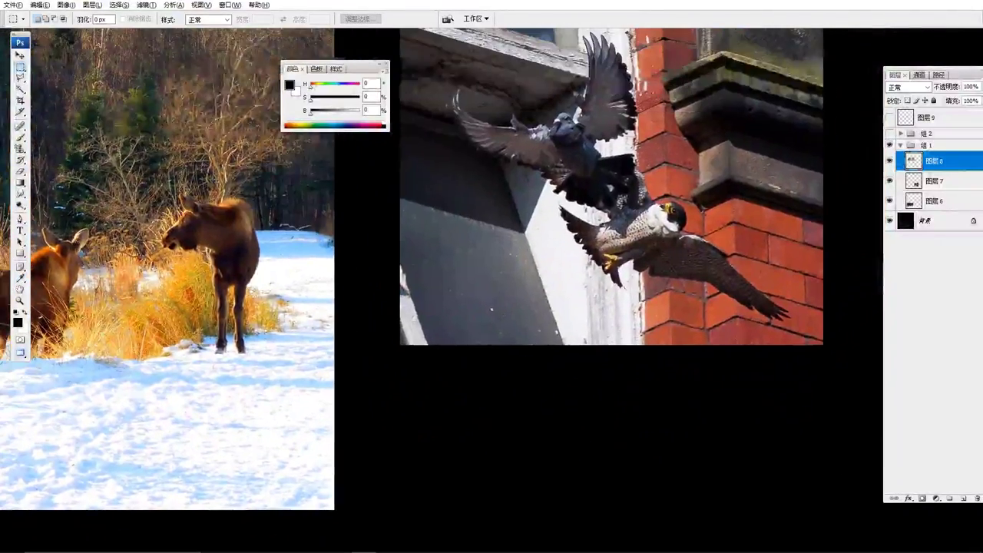
{"action": "key", "text": "v"}
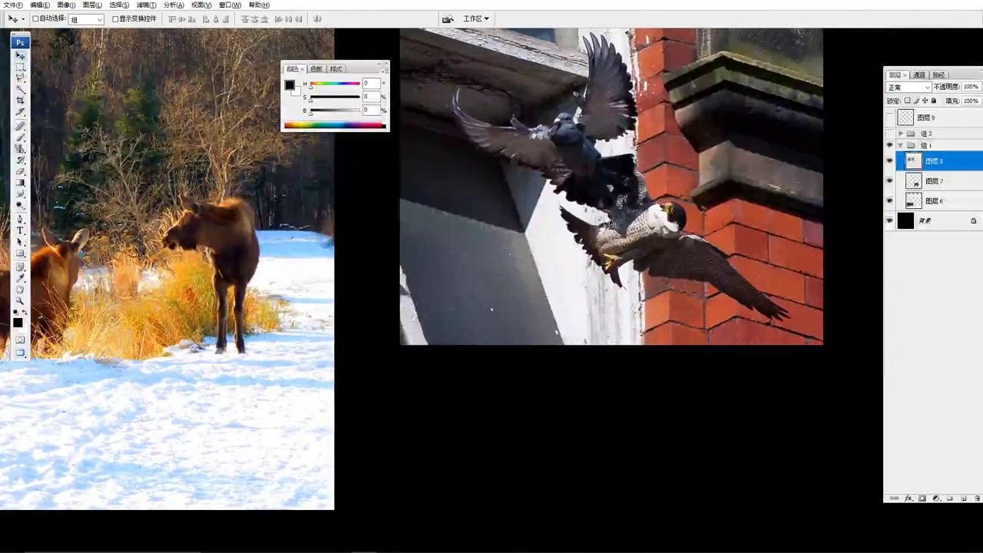
{"action": "left_click", "coordinate": [925, 145]}
{"action": "right_click", "coordinate": [623, 220]}
{"action": "left_click", "coordinate": [653, 243]}
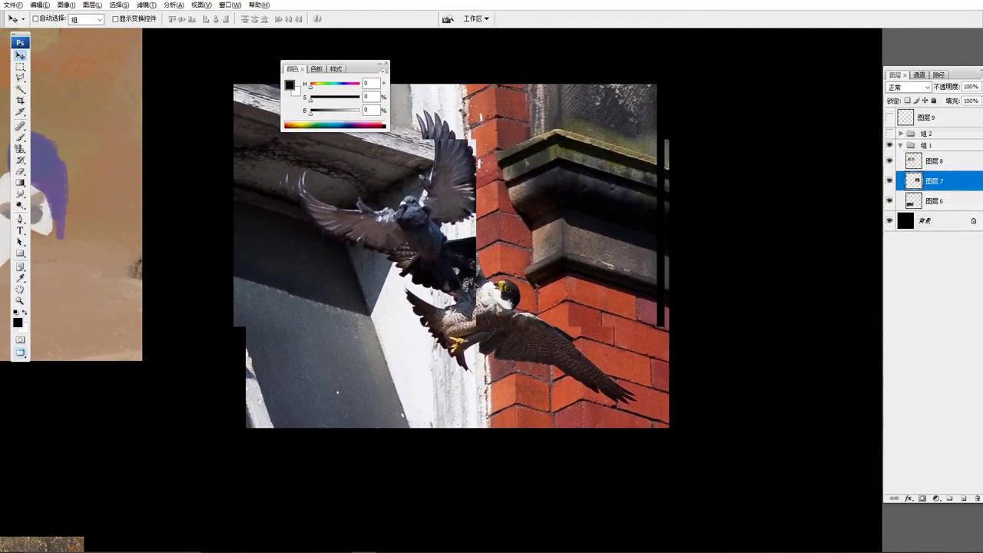
{"action": "left_click_drag", "start_coordinate": [615, 349], "coordinate": [483, 319]}
- Marquee a painting area to the right of the falcon photo and ready the brush
{"action": "key", "text": "m"}
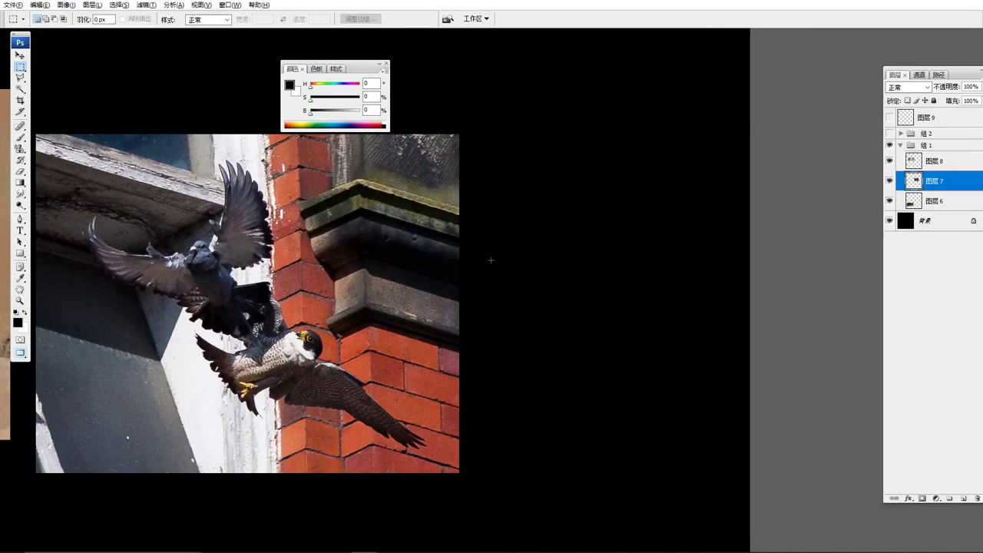
{"action": "mouse_move", "coordinate": [488, 225]}
{"action": "left_mouse_down"}
{"action": "mouse_move", "coordinate": [665, 478]}
{"action": "mouse_move", "coordinate": [709, 472]}
{"action": "mouse_move", "coordinate": [702, 466]}
{"action": "left_mouse_up"}
{"action": "key", "text": "b"}
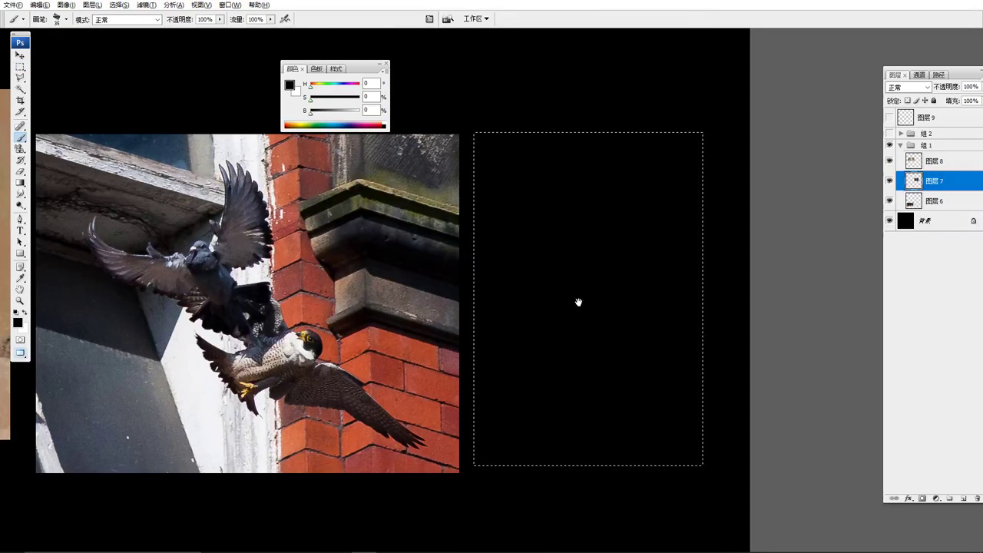
{"action": "left_click_drag", "start_coordinate": [576, 300], "coordinate": [643, 320]}
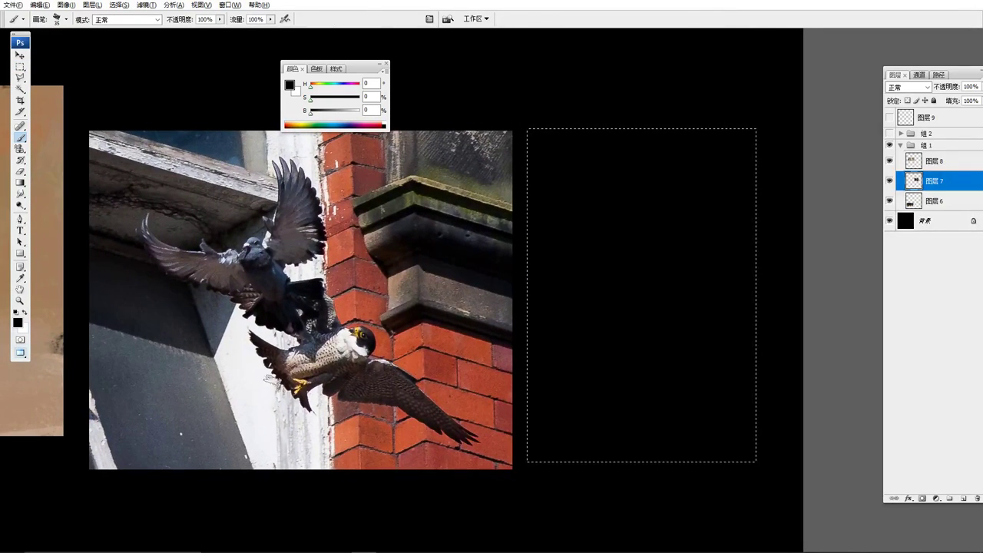
{"action": "left_click_drag", "start_coordinate": [603, 287], "coordinate": [514, 308]}
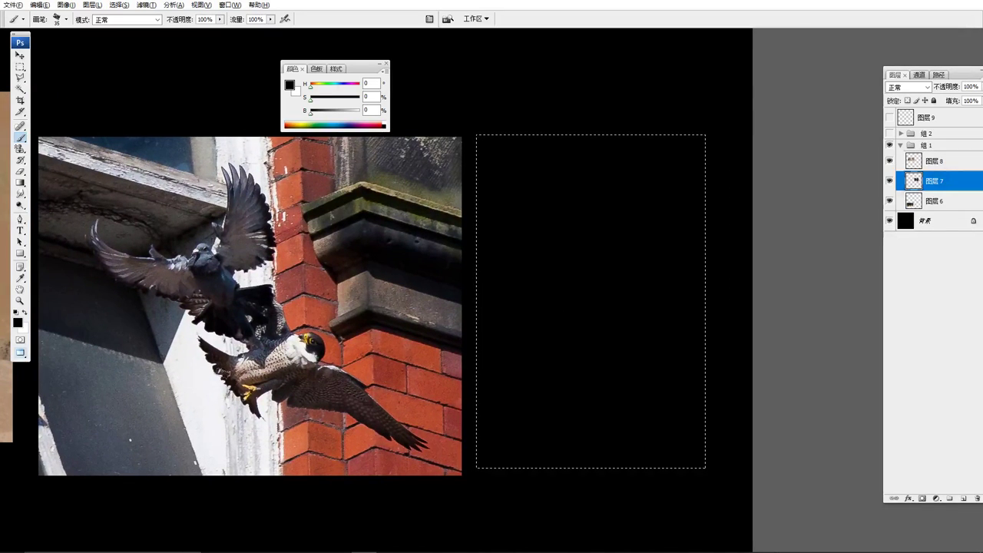
- Paint the white wall as a tall diagonal with a dark right edge
{"action": "key", "text": "x"}
{"action": "mouse_move", "coordinate": [513, 421]}
{"action": "left_mouse_down"}
{"action": "mouse_move", "coordinate": [558, 357]}
{"action": "mouse_move", "coordinate": [552, 404]}
{"action": "mouse_move", "coordinate": [575, 328]}
{"action": "mouse_move", "coordinate": [558, 425]}
{"action": "mouse_move", "coordinate": [582, 392]}
{"action": "mouse_move", "coordinate": [575, 488]}
{"action": "mouse_move", "coordinate": [576, 294]}
{"action": "mouse_move", "coordinate": [504, 459]}
{"action": "mouse_move", "coordinate": [510, 435]}
{"action": "mouse_move", "coordinate": [581, 500]}
{"action": "mouse_move", "coordinate": [598, 417]}
{"action": "mouse_move", "coordinate": [599, 300]}
{"action": "mouse_move", "coordinate": [582, 388]}
{"action": "mouse_move", "coordinate": [589, 410]}
{"action": "left_mouse_up"}
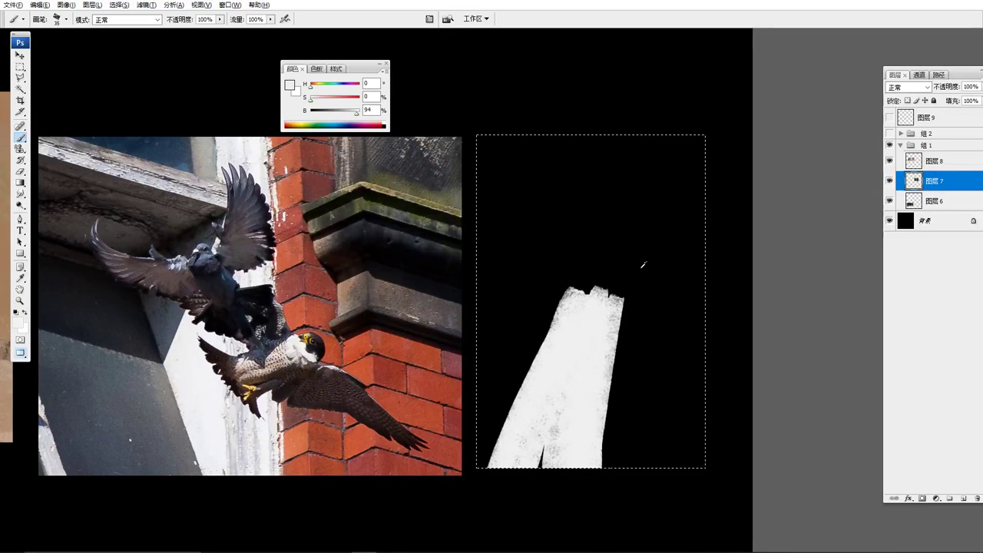
{"action": "key", "text": "x"}
{"action": "left_click_drag", "start_coordinate": [612, 296], "coordinate": [596, 462]}
{"action": "left_click", "coordinate": [575, 375], "text": "alt"}
{"action": "left_click_drag", "start_coordinate": [575, 376], "coordinate": [574, 454]}
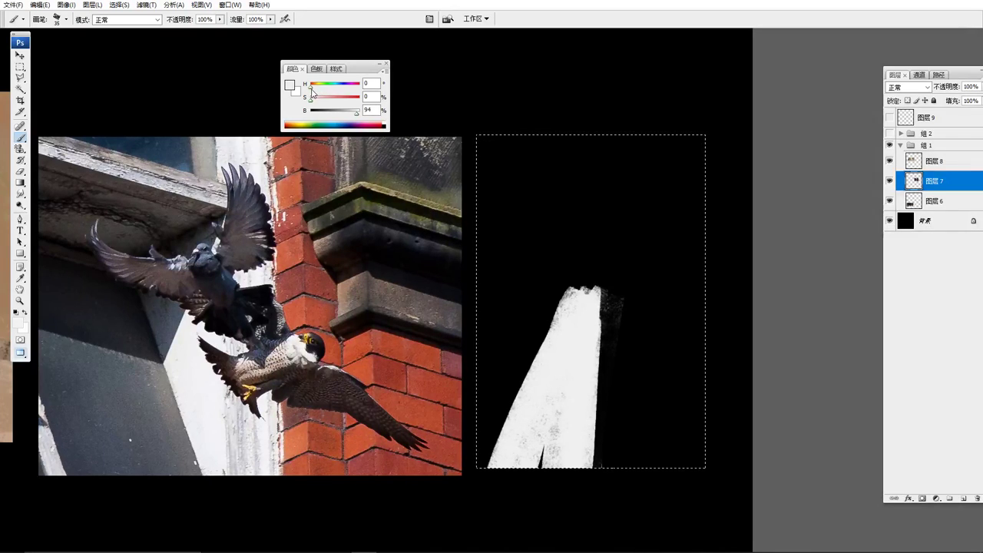
- Mix a brick red at H 8, S 74%, B 57%
{"action": "left_click", "coordinate": [358, 87]}
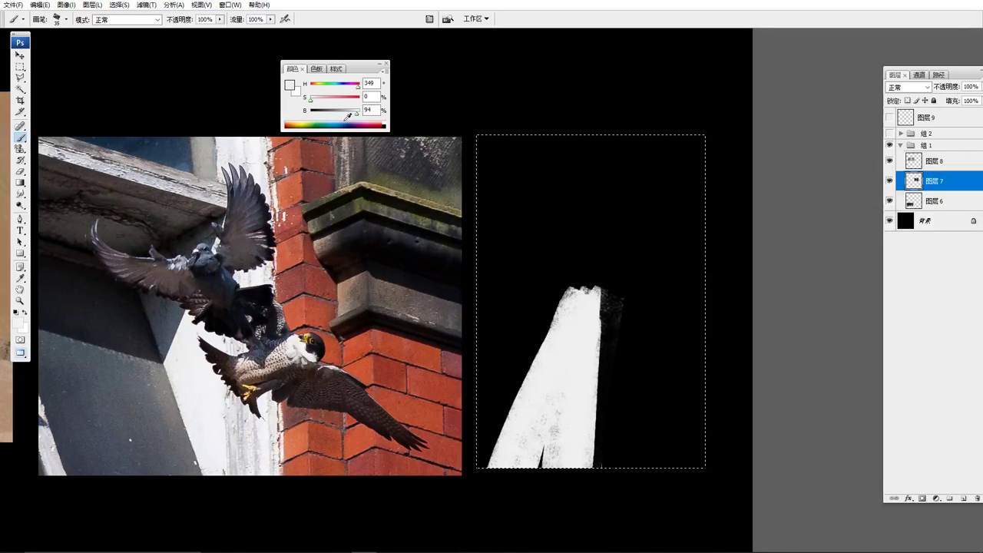
{"action": "left_click_drag", "start_coordinate": [345, 116], "coordinate": [335, 116]}
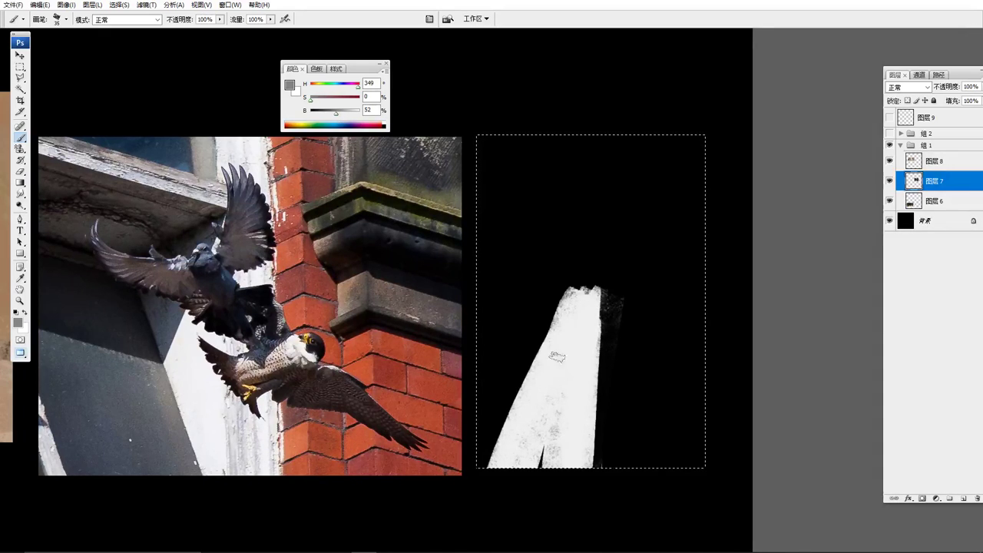
{"action": "mouse_move", "coordinate": [311, 99]}
{"action": "left_mouse_down"}
{"action": "mouse_move", "coordinate": [347, 106]}
{"action": "mouse_move", "coordinate": [375, 84]}
{"action": "mouse_move", "coordinate": [311, 88]}
{"action": "mouse_move", "coordinate": [339, 116]}
{"action": "left_mouse_up"}
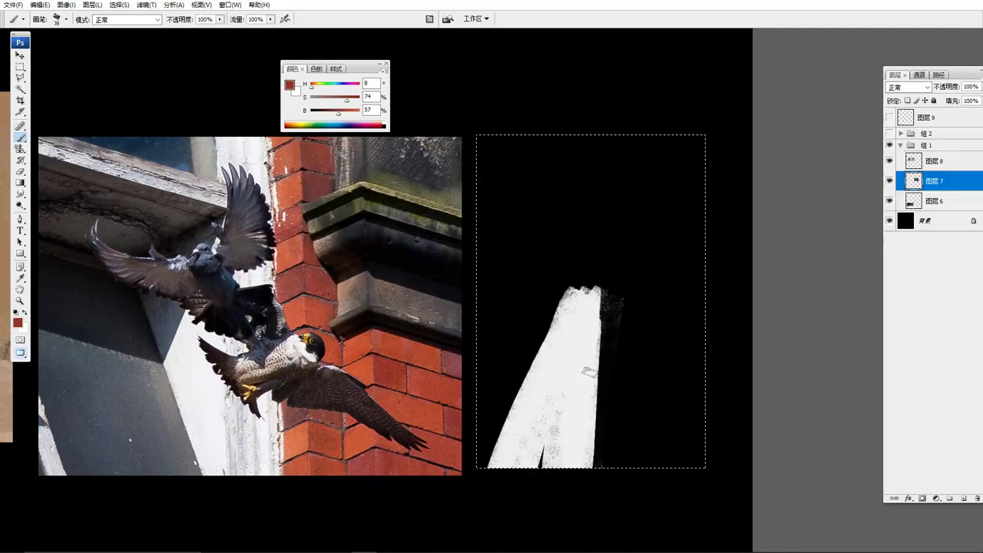
- Paint the pillar in a darkened red, then brighten and shift it toward magenta
{"action": "left_click", "coordinate": [611, 328]}
{"action": "left_click_drag", "start_coordinate": [612, 396], "coordinate": [606, 305]}
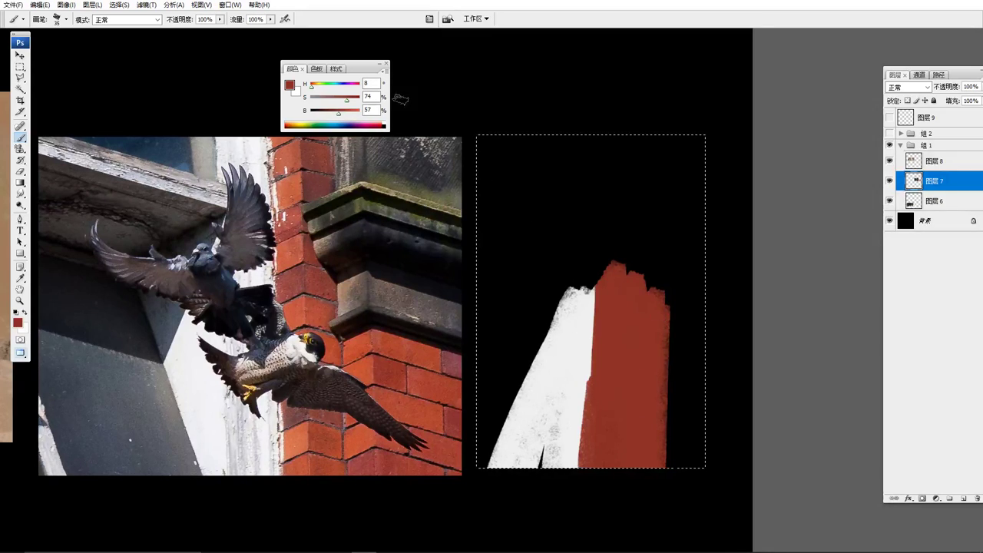
{"action": "left_click_drag", "start_coordinate": [346, 101], "coordinate": [341, 114]}
{"action": "left_click_drag", "start_coordinate": [340, 114], "coordinate": [343, 114]}
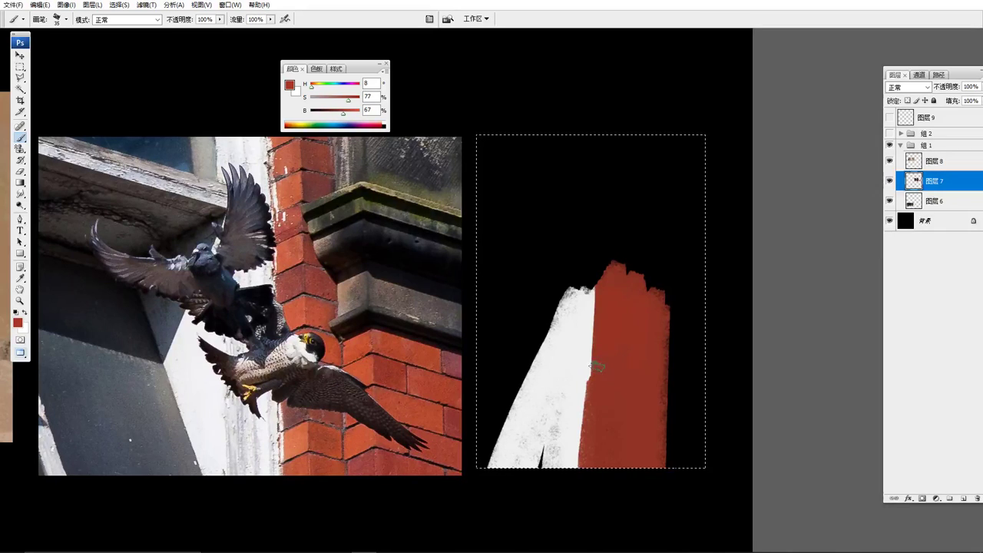
{"action": "left_click", "coordinate": [356, 86]}
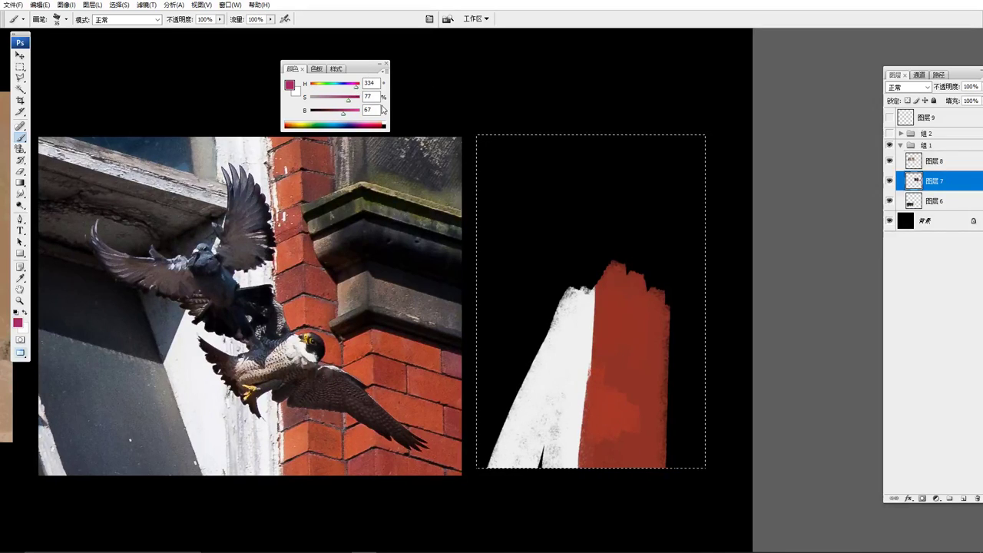
- Sample pillar reds and mix magenta, deeper red-brown and crimson variants
{"action": "left_click", "coordinate": [627, 295], "text": "alt"}
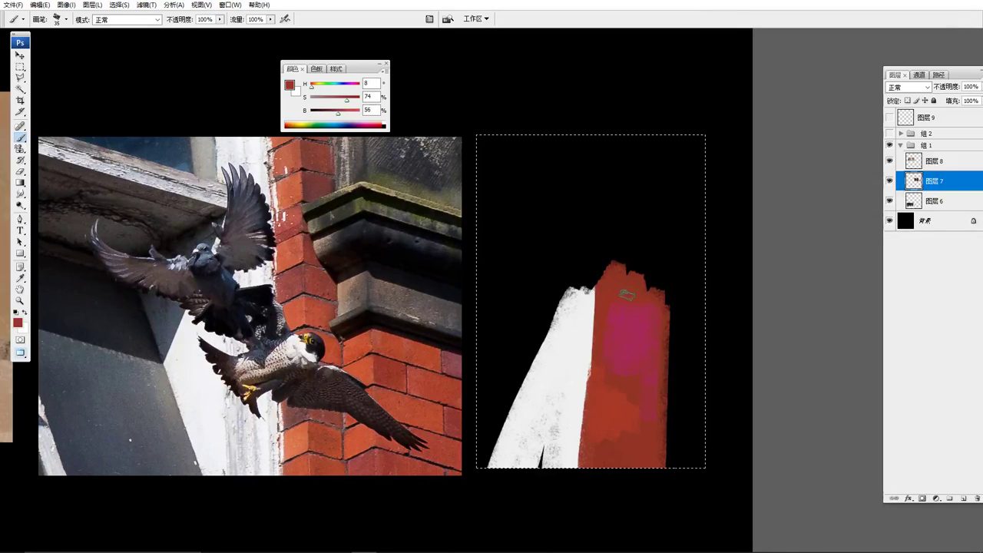
{"action": "left_click", "coordinate": [626, 381], "text": "alt"}
{"action": "left_click", "coordinate": [357, 90]}
{"action": "left_click", "coordinate": [637, 346], "text": "alt"}
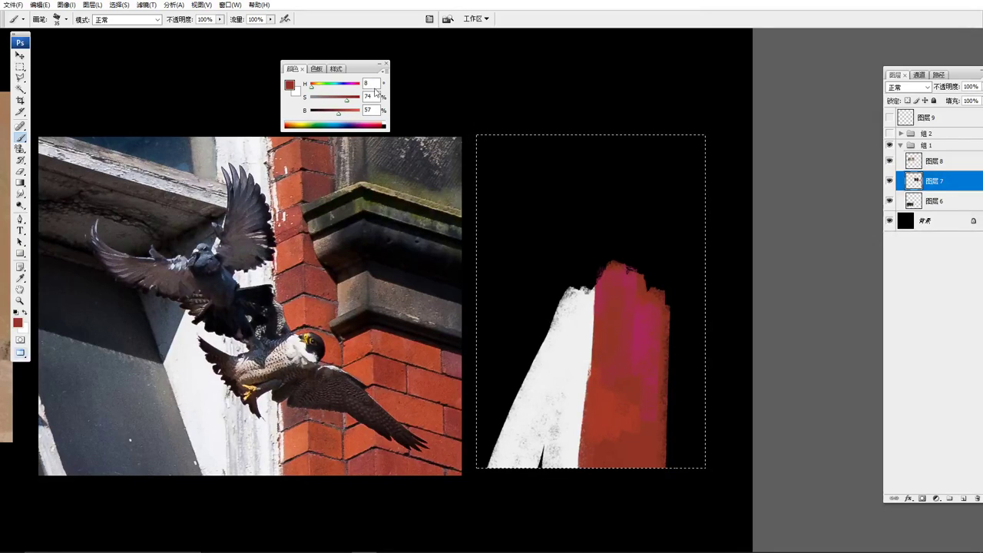
{"action": "left_click_drag", "start_coordinate": [347, 101], "coordinate": [336, 115]}
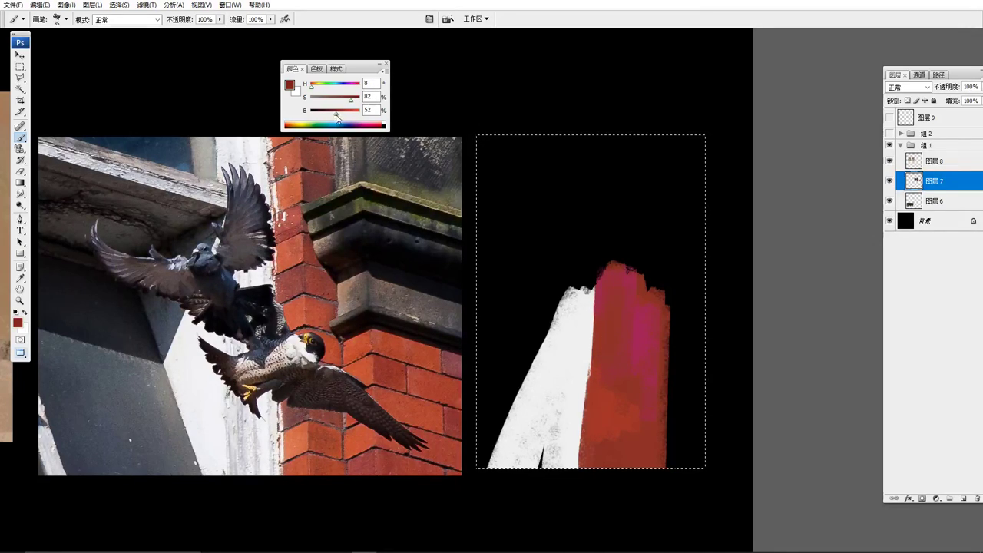
{"action": "left_click", "coordinate": [357, 85]}
- Resample the stroke's reds and repaint the lower pillar in a browner red
{"action": "left_click", "coordinate": [610, 418], "text": "alt"}
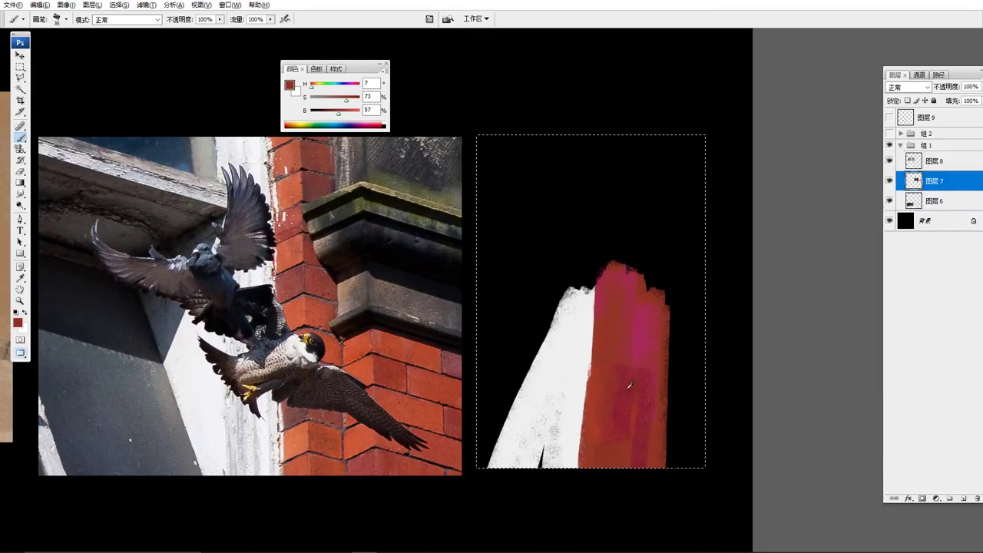
{"action": "left_click", "coordinate": [613, 372], "text": "alt"}
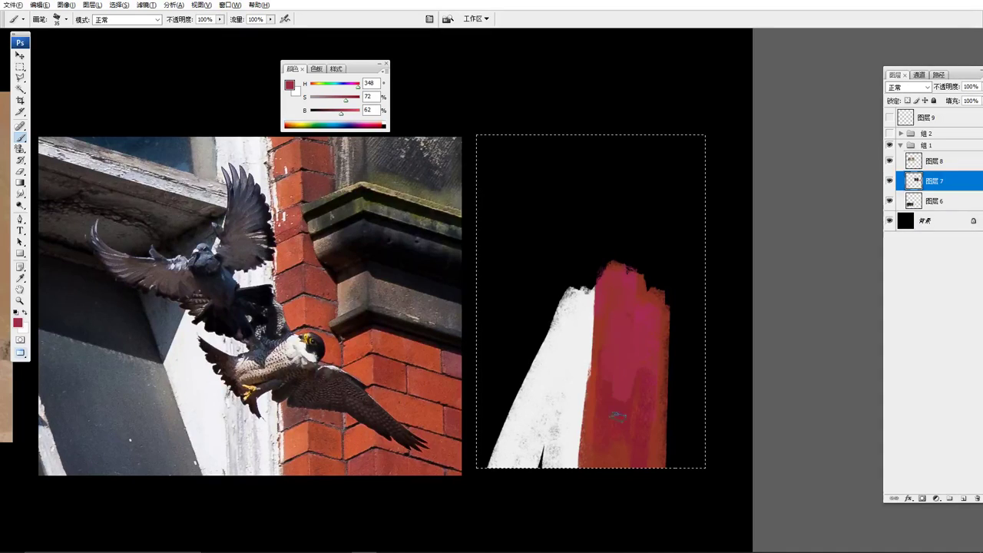
{"action": "left_click", "coordinate": [603, 444], "text": "alt"}
{"action": "left_click_drag", "start_coordinate": [603, 444], "coordinate": [597, 382]}
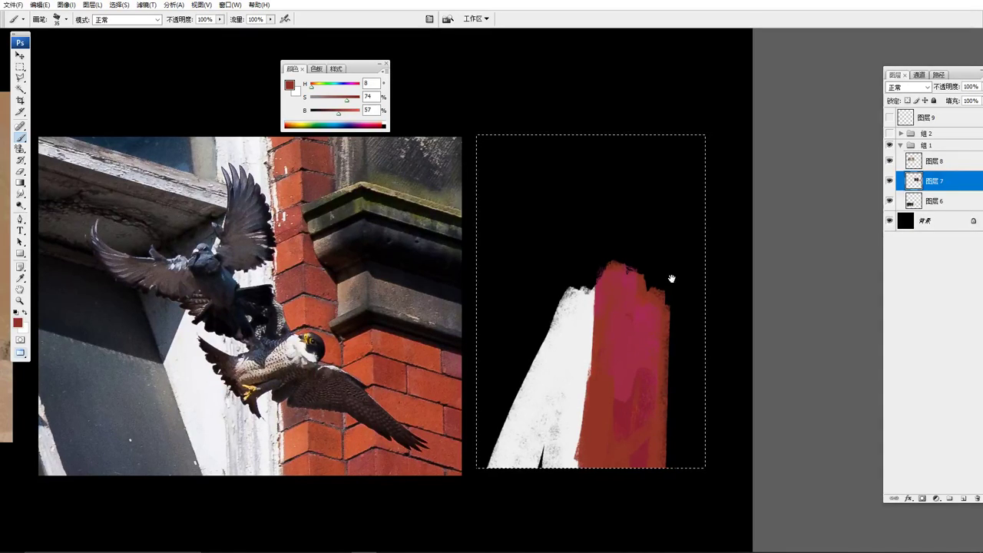
{"action": "scroll", "coordinate": [665, 269], "scroll_direction": "down", "scroll_amount": 1}
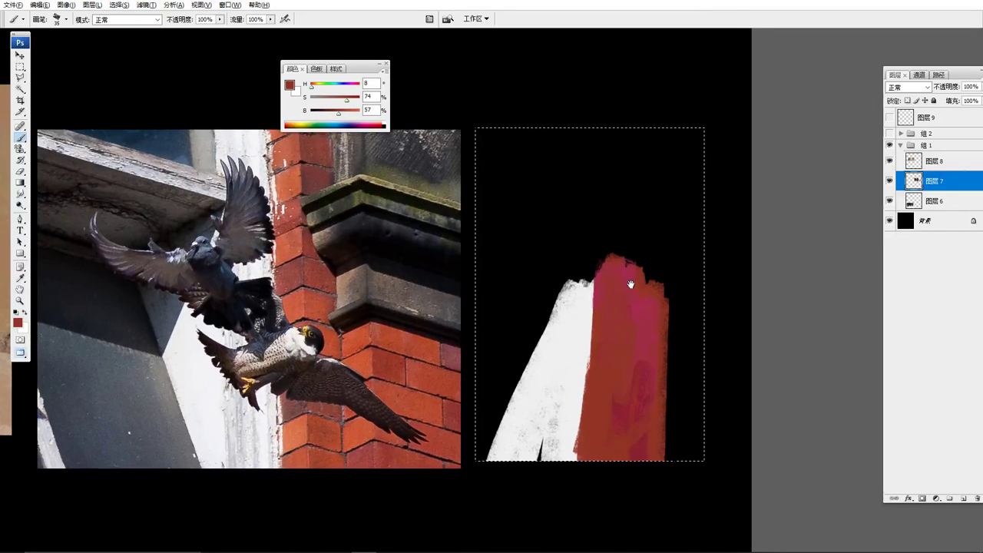
{"action": "scroll", "coordinate": [618, 278], "scroll_direction": "down", "scroll_amount": 1}
- Dab near-white onto the painted wall and eyedropper-sample that spot
{"action": "left_click", "coordinate": [541, 345], "text": "alt"}
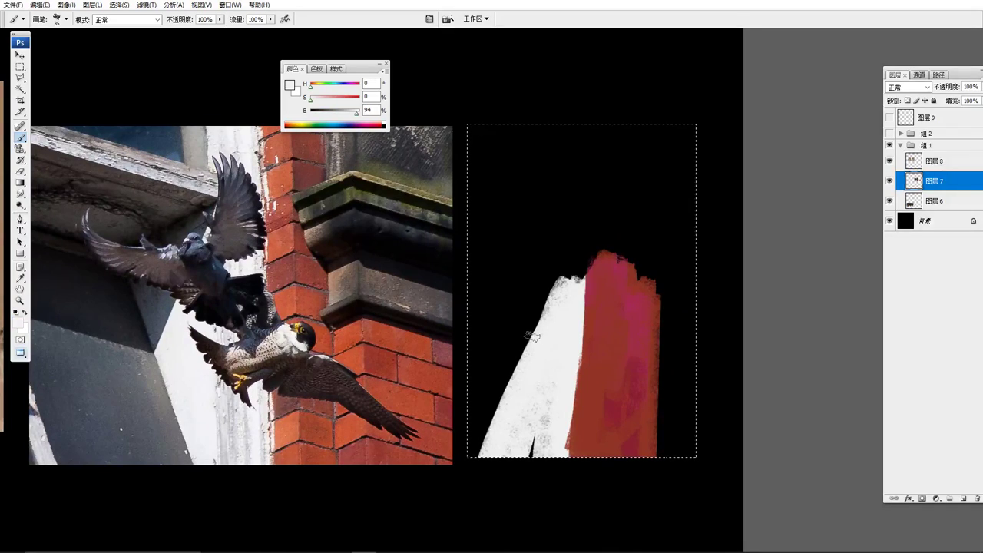
{"action": "left_click", "coordinate": [570, 203]}
{"action": "key", "text": "i"}
{"action": "left_click", "coordinate": [571, 203]}
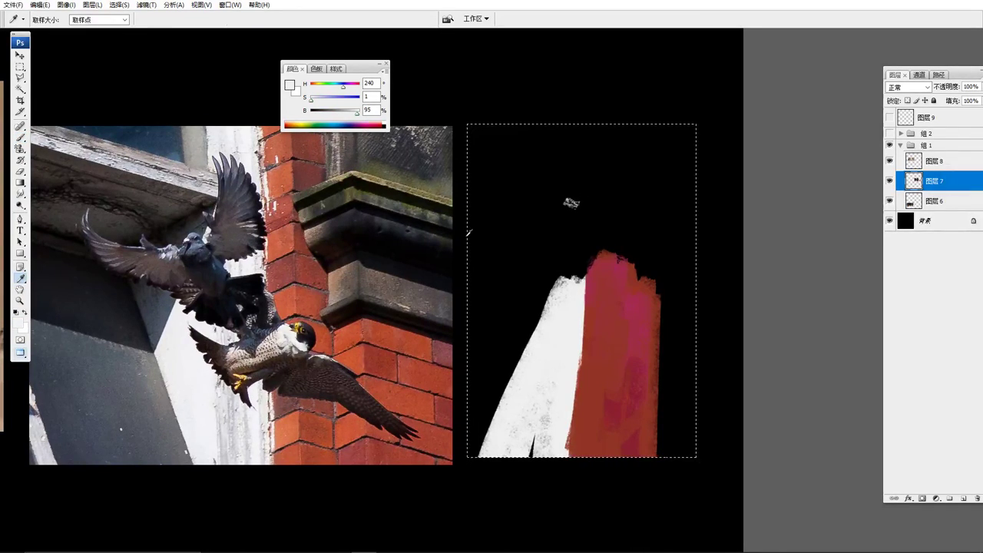
- Compare the painted white strokes against the photo's white wall with the Eyedropper
{"action": "left_click", "coordinate": [534, 372]}
{"action": "left_click", "coordinate": [195, 377]}
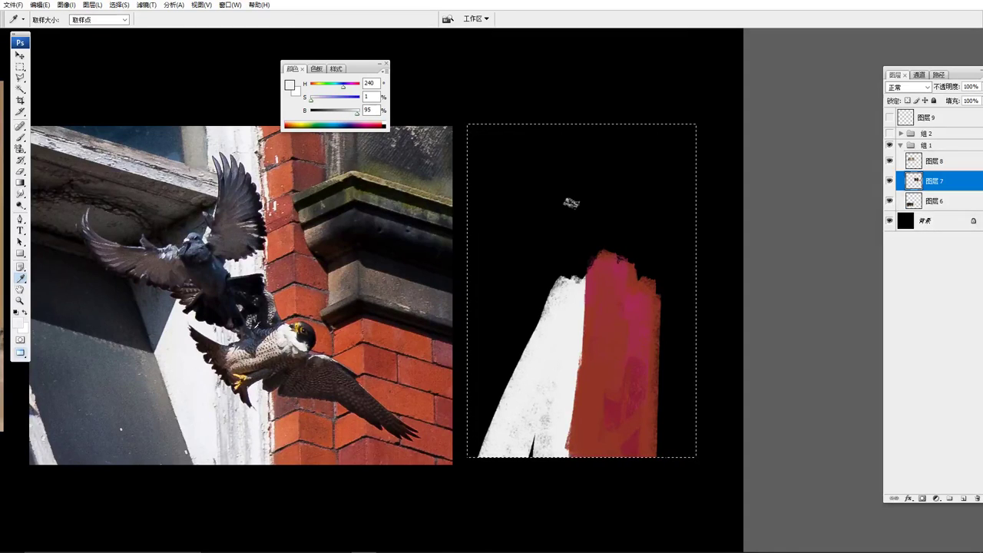
{"action": "left_click", "coordinate": [544, 325]}
{"action": "left_click", "coordinate": [213, 415]}
{"action": "left_click", "coordinate": [527, 400]}
- Compare the painted brownish-red and magenta pillar strokes against the photo's brick
{"action": "left_click", "coordinate": [597, 378]}
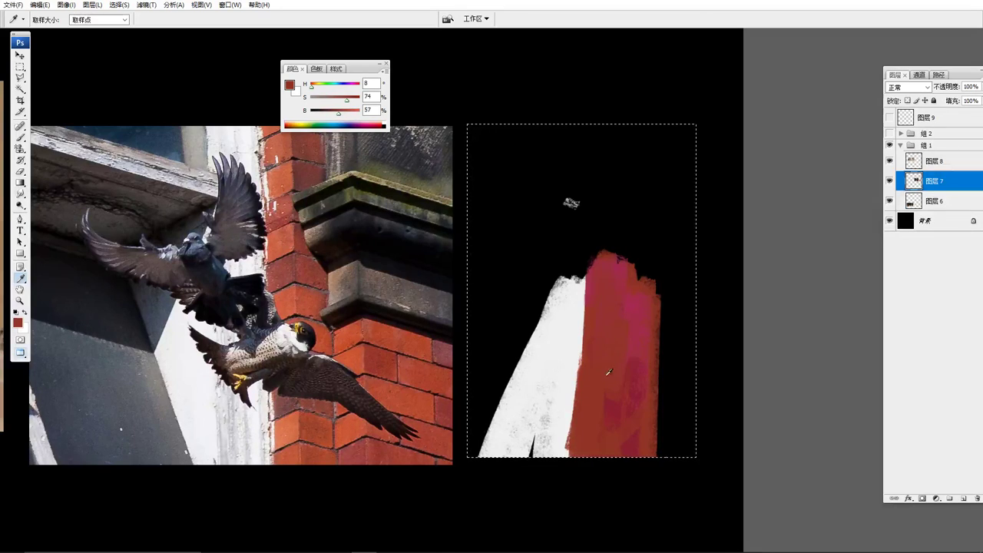
{"action": "left_click_drag", "start_coordinate": [593, 394], "coordinate": [609, 376]}
{"action": "left_click", "coordinate": [400, 388]}
{"action": "left_click", "coordinate": [596, 399]}
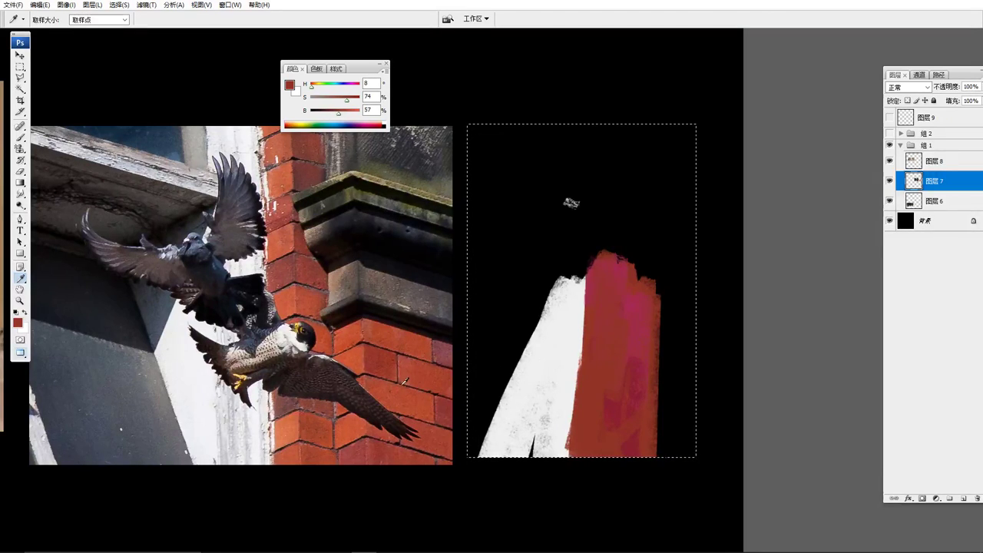
{"action": "left_click", "coordinate": [404, 380]}
{"action": "left_click", "coordinate": [312, 258]}
{"action": "left_click", "coordinate": [635, 378]}
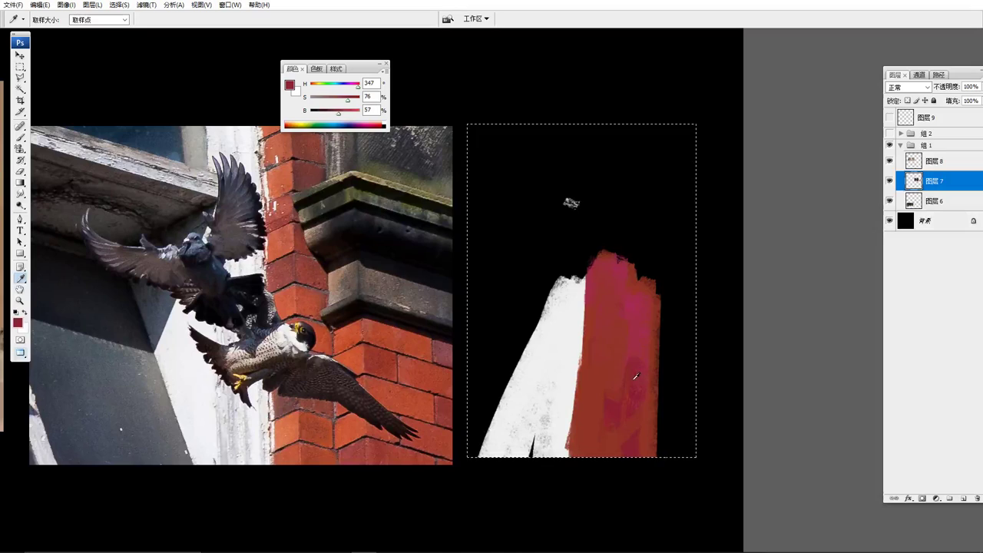
{"action": "left_click", "coordinate": [292, 269]}
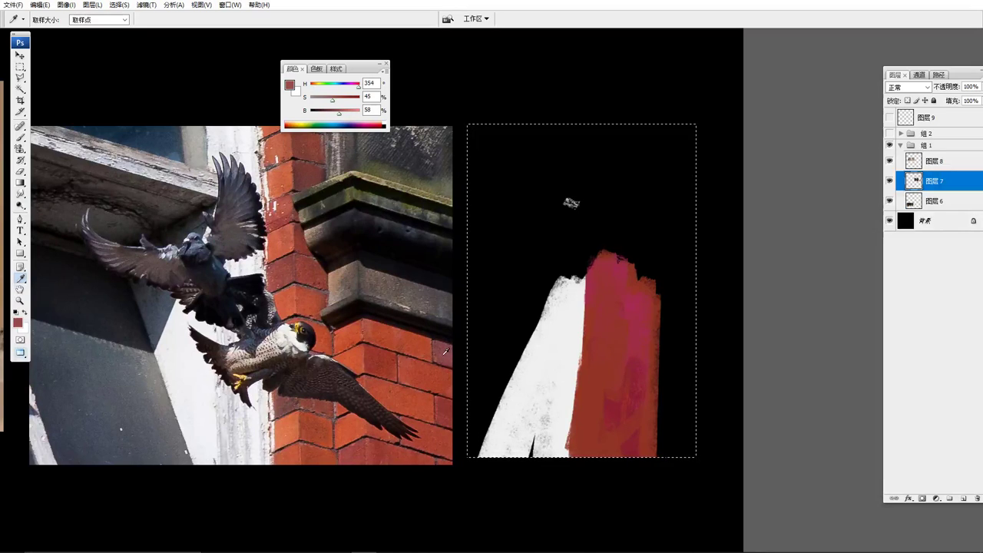
{"action": "left_click", "coordinate": [446, 409]}
- Recheck magenta and brick tones, set black from the background, and pan right to the earlier study
{"action": "left_click", "coordinate": [444, 341]}
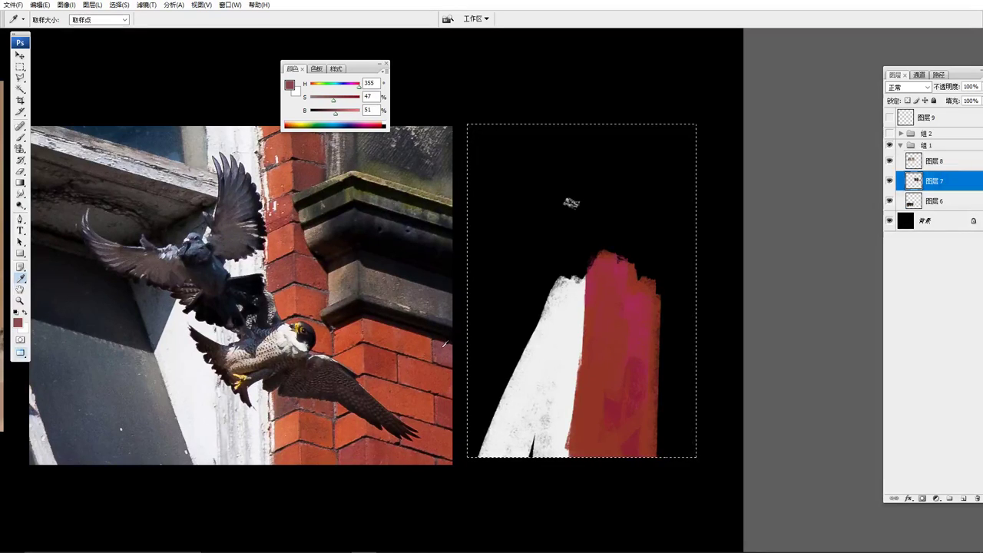
{"action": "left_click", "coordinate": [643, 358]}
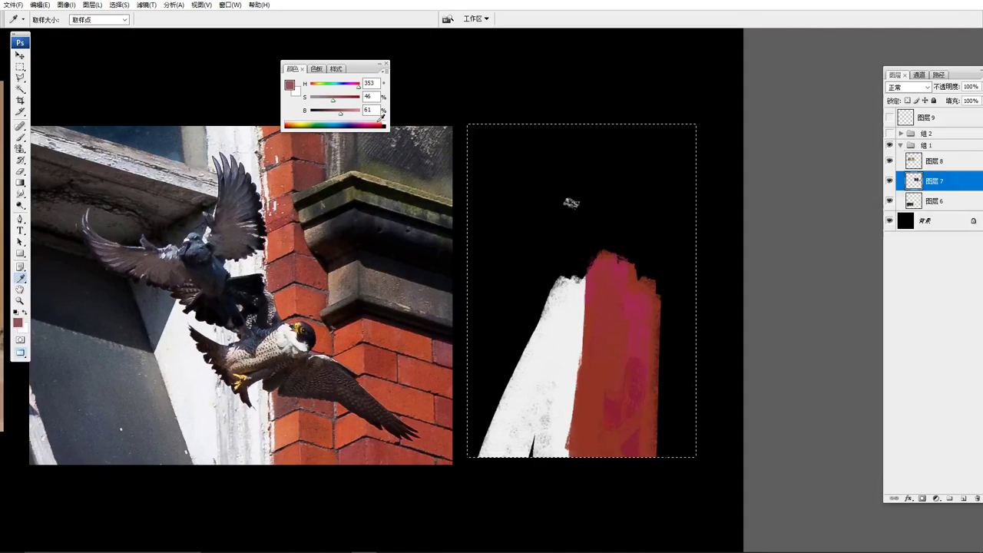
{"action": "left_click", "coordinate": [637, 363]}
{"action": "left_click", "coordinate": [634, 364]}
{"action": "left_click", "coordinate": [433, 374]}
{"action": "left_click", "coordinate": [523, 289]}
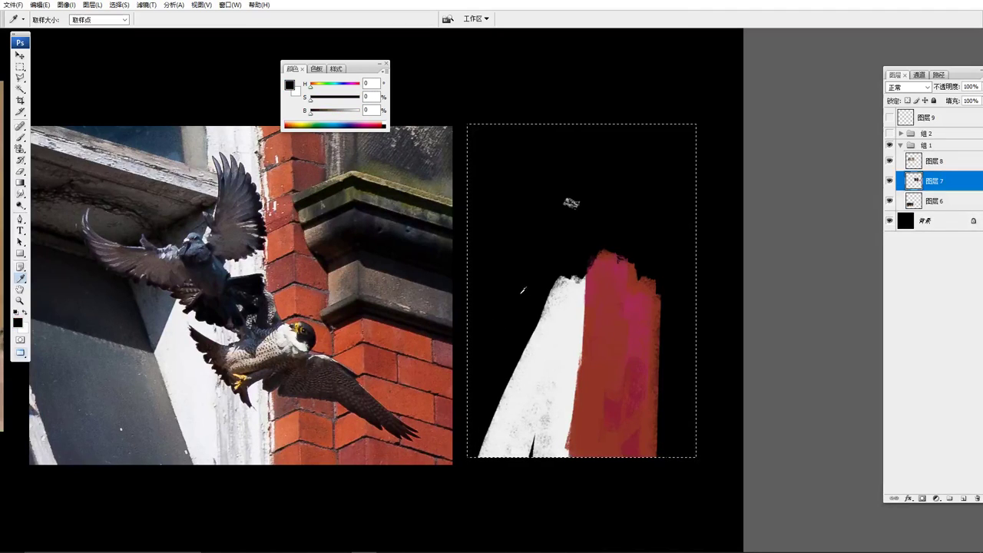
{"action": "left_click_drag", "start_coordinate": [247, 299], "coordinate": [495, 305]}
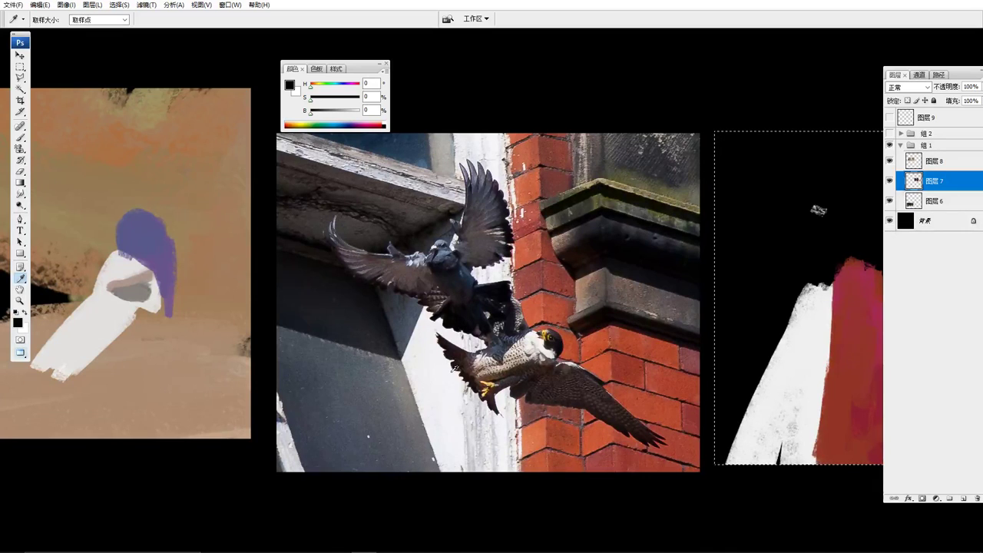
- Pan right to centre the moose photo, ending with near-white H 250, S 3%, B 94% sampled
{"action": "left_click", "coordinate": [451, 367]}
{"action": "left_click_drag", "start_coordinate": [450, 365], "coordinate": [496, 364]}
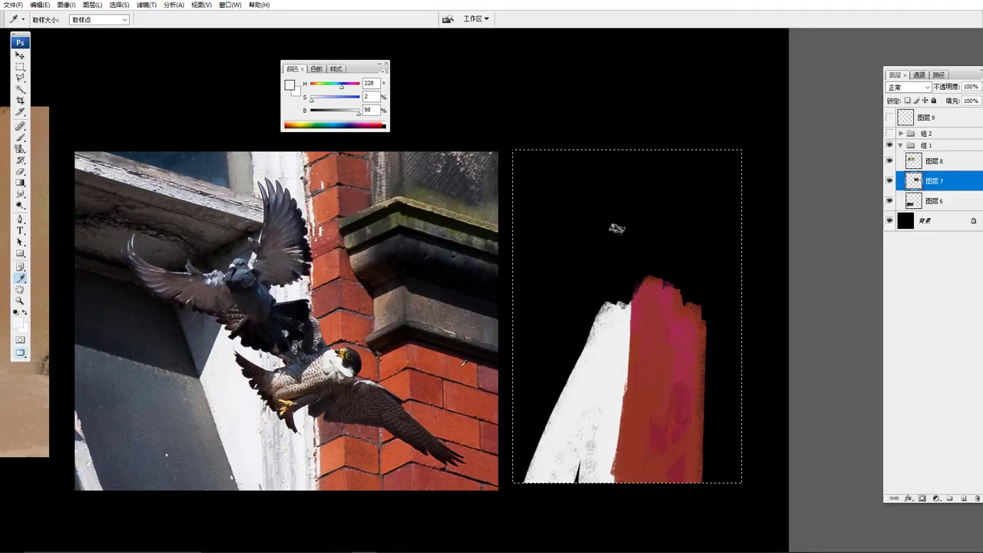
{"action": "left_click", "coordinate": [338, 374]}
{"action": "left_click_drag", "start_coordinate": [338, 376], "coordinate": [398, 402]}
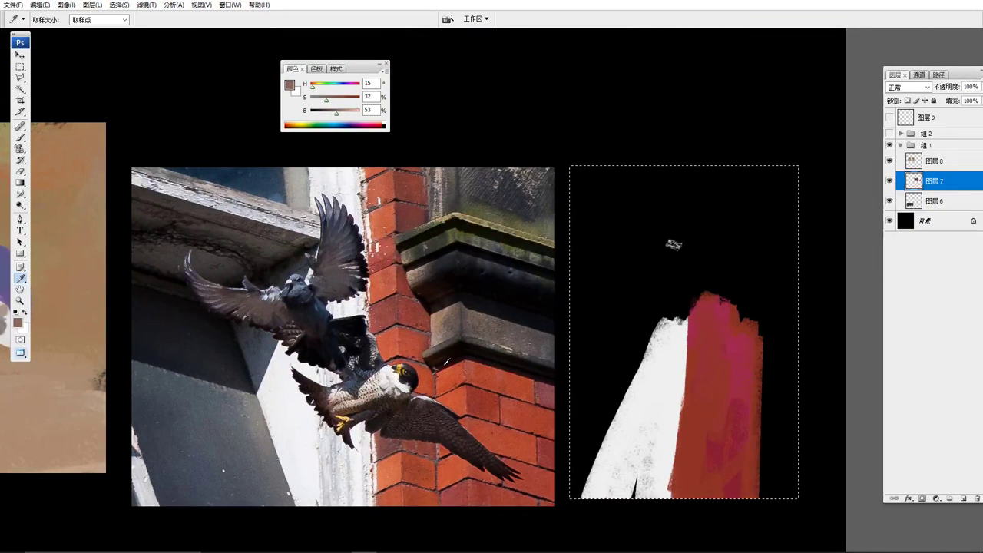
{"action": "left_click", "coordinate": [367, 356]}
{"action": "left_click_drag", "start_coordinate": [367, 356], "coordinate": [770, 41]}
{"action": "left_click_drag", "start_coordinate": [292, 537], "coordinate": [552, 316]}
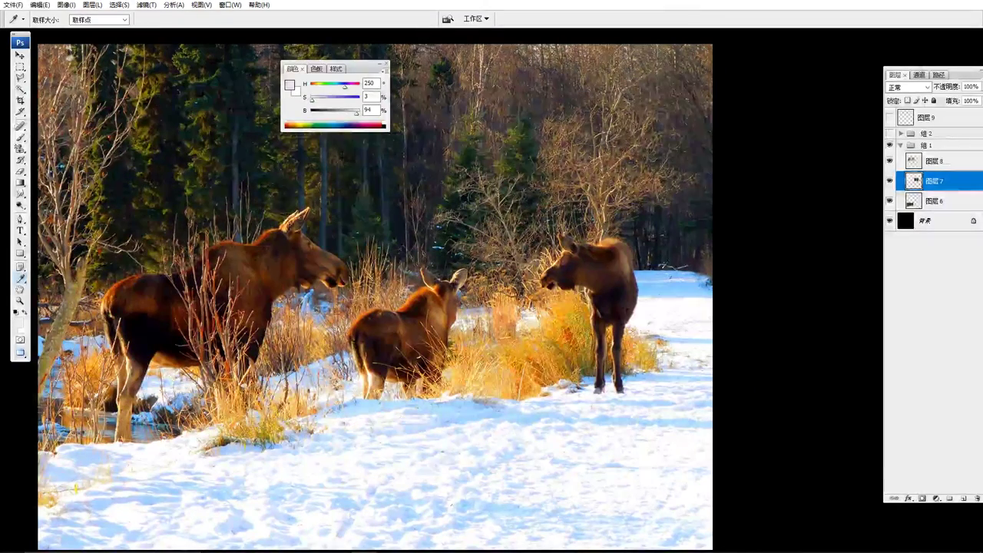